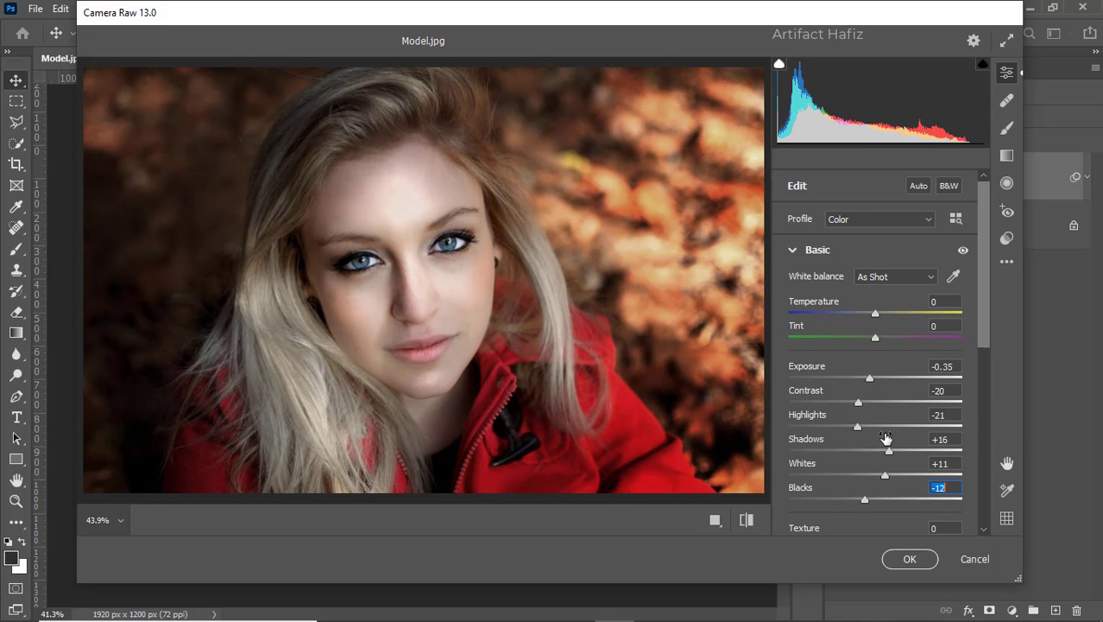
Set Texture to +7, Clarity to +18 and Dehaze to -7 in the Basic adjustments.
scroll(882, 430, down, 3)
drag(874, 346, 892, 375)
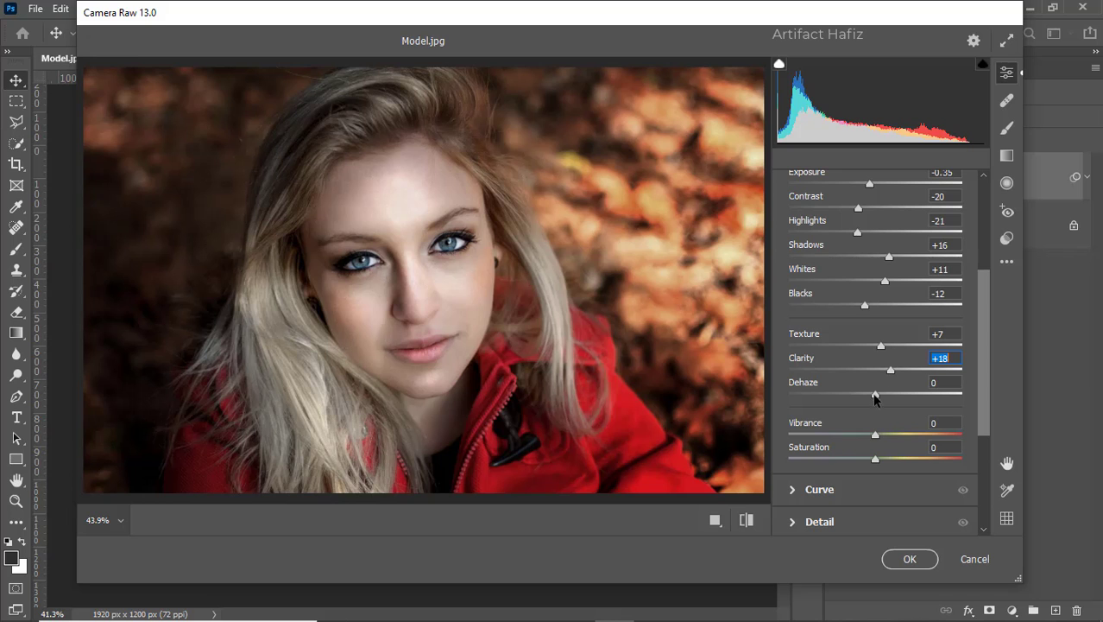
mouse_move(874, 396)
mouse_down()
mouse_move(902, 390)
mouse_move(858, 396)
mouse_move(868, 396)
mouse_up()
Shape the RGB point curve with a lower point at input 65, output 60 and an upper point at input 189, output 191.
scroll(869, 414, down, 3)
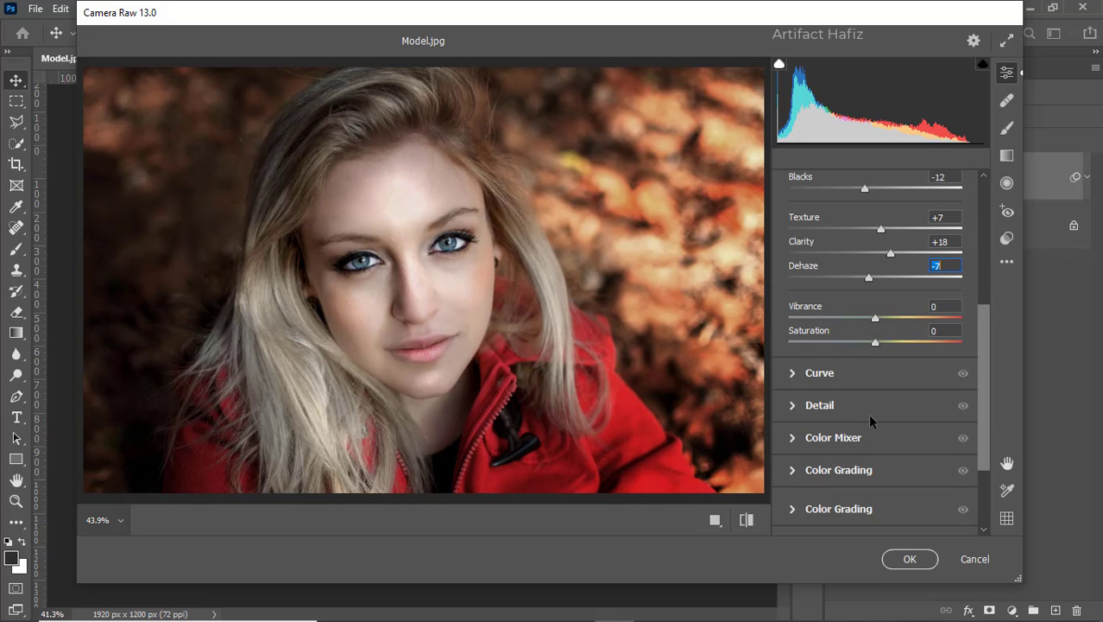
click(790, 376)
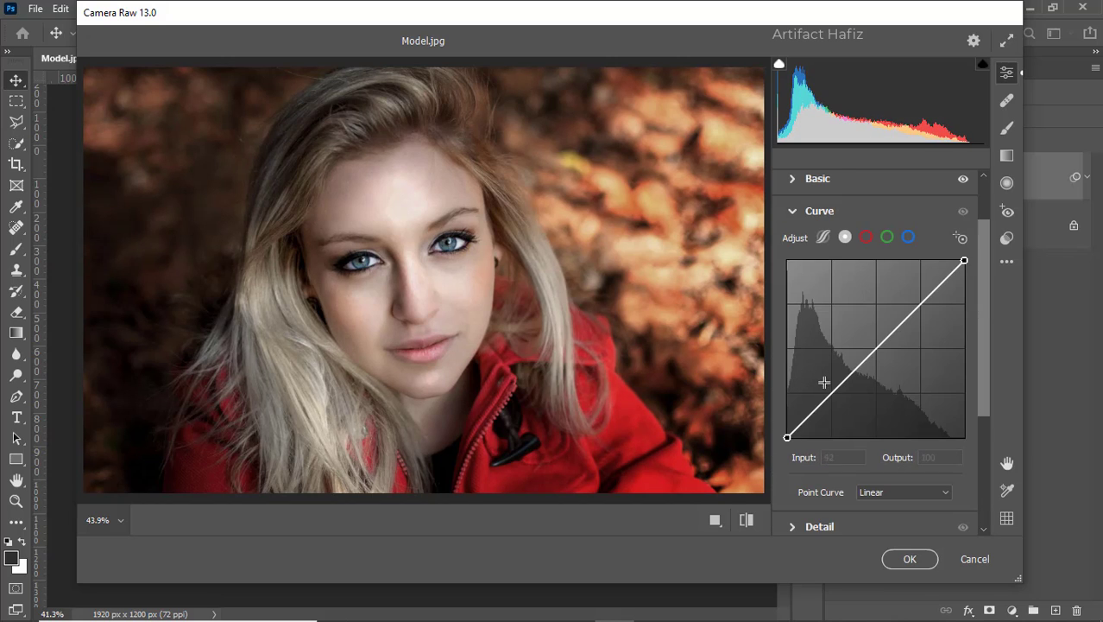
drag(831, 390, 832, 395)
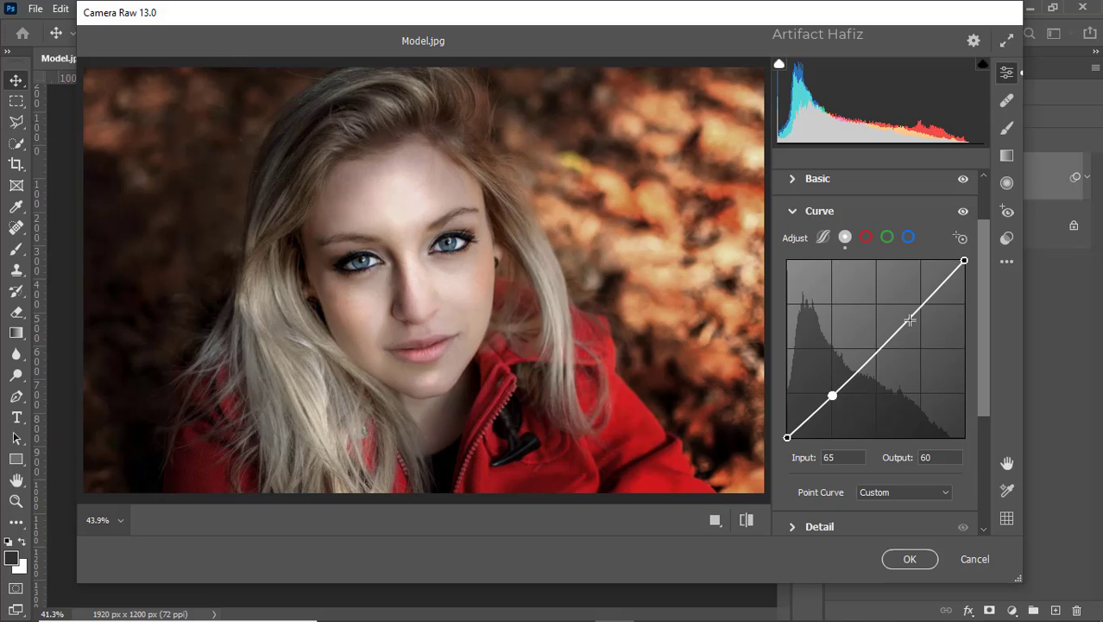
drag(917, 309, 918, 304)
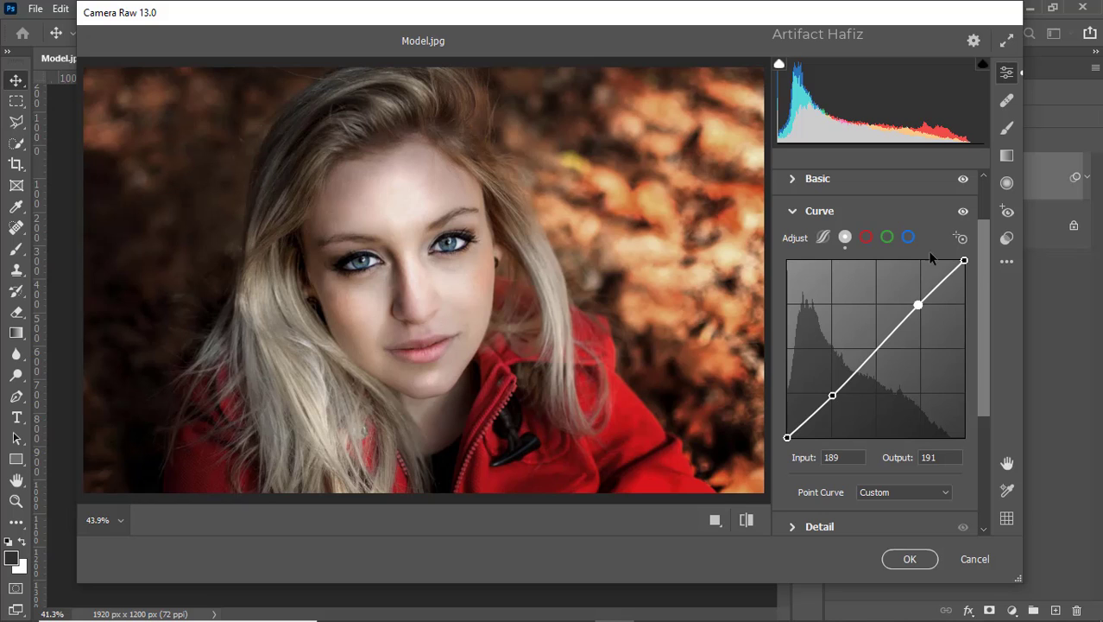
Raise the black point of the Blue channel curve to output 5 at input 0.
click(908, 236)
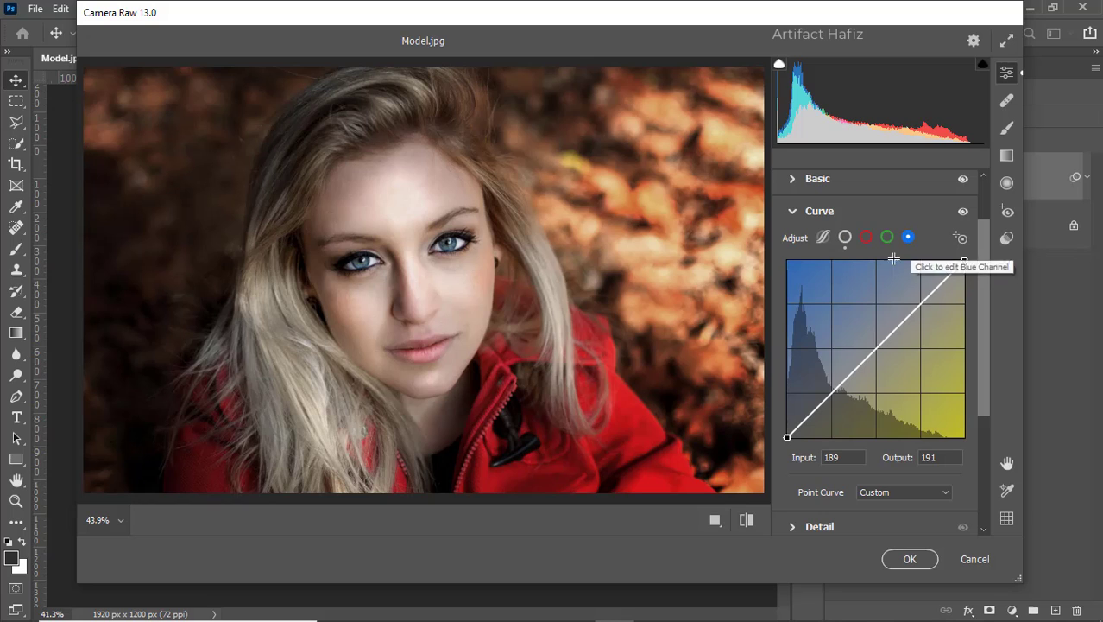
click(788, 436)
drag(787, 437, 787, 435)
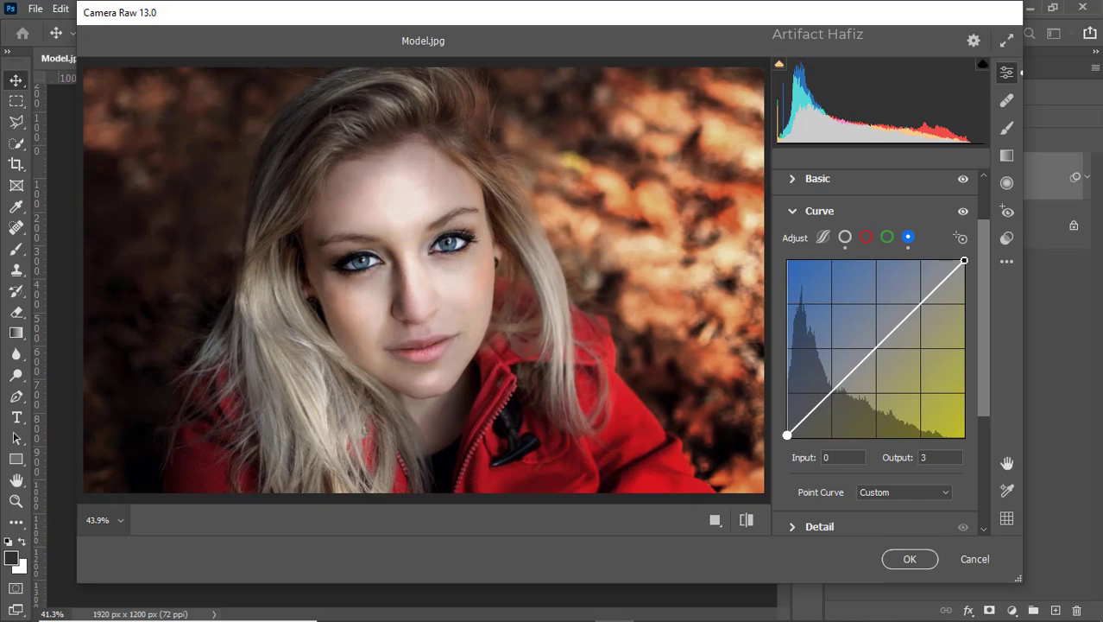
key(Up)
key(Up)
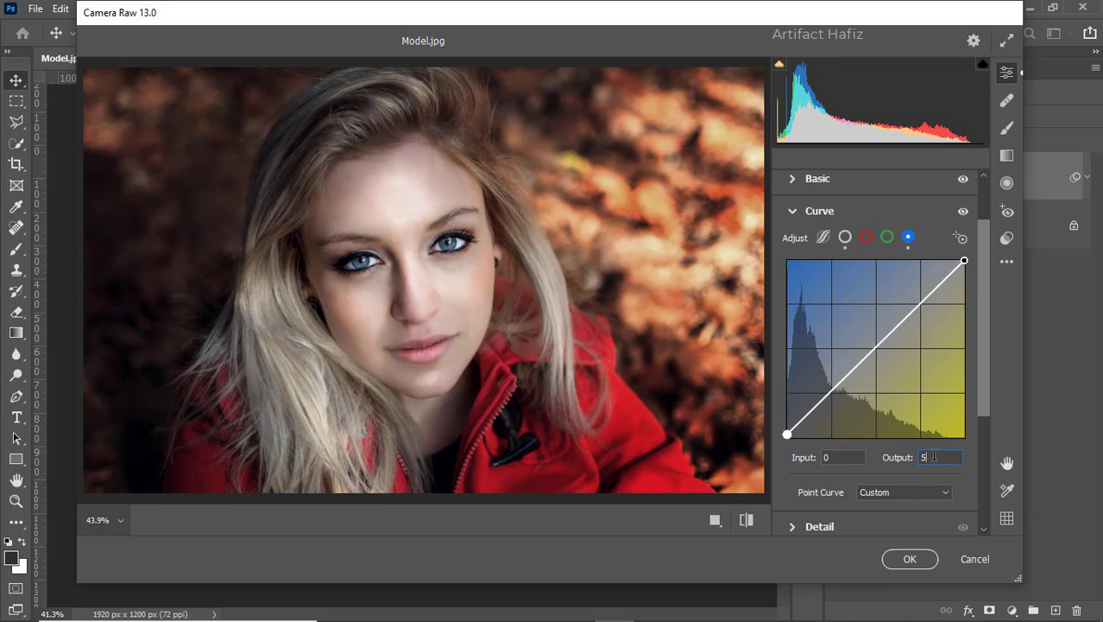
Set Noise Reduction to 10 in the Detail adjustments.
scroll(877, 389, down, 4)
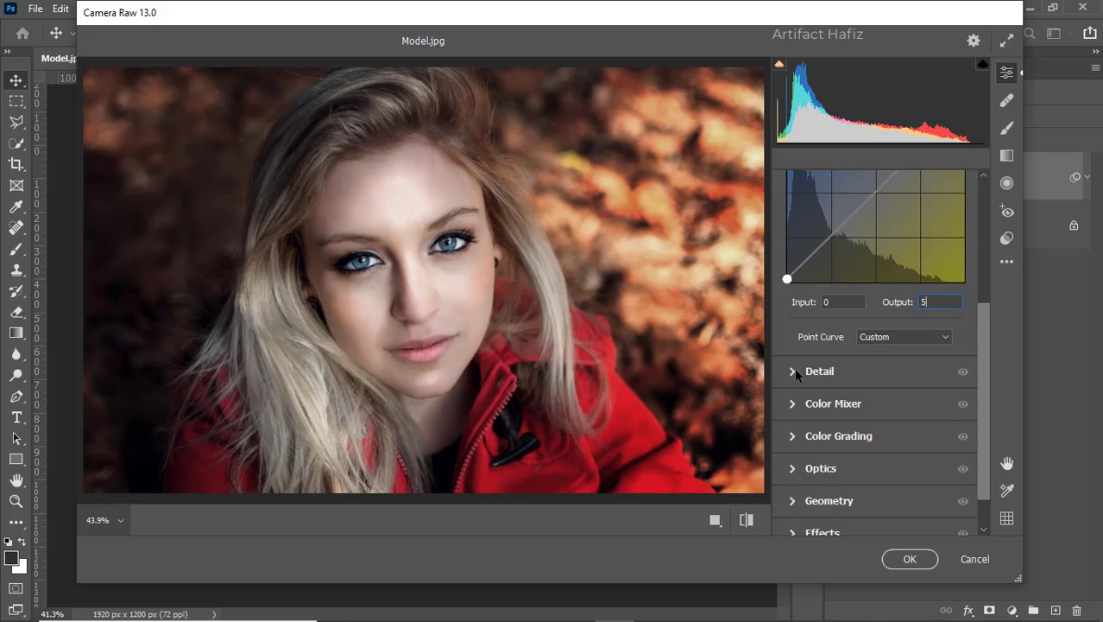
click(794, 371)
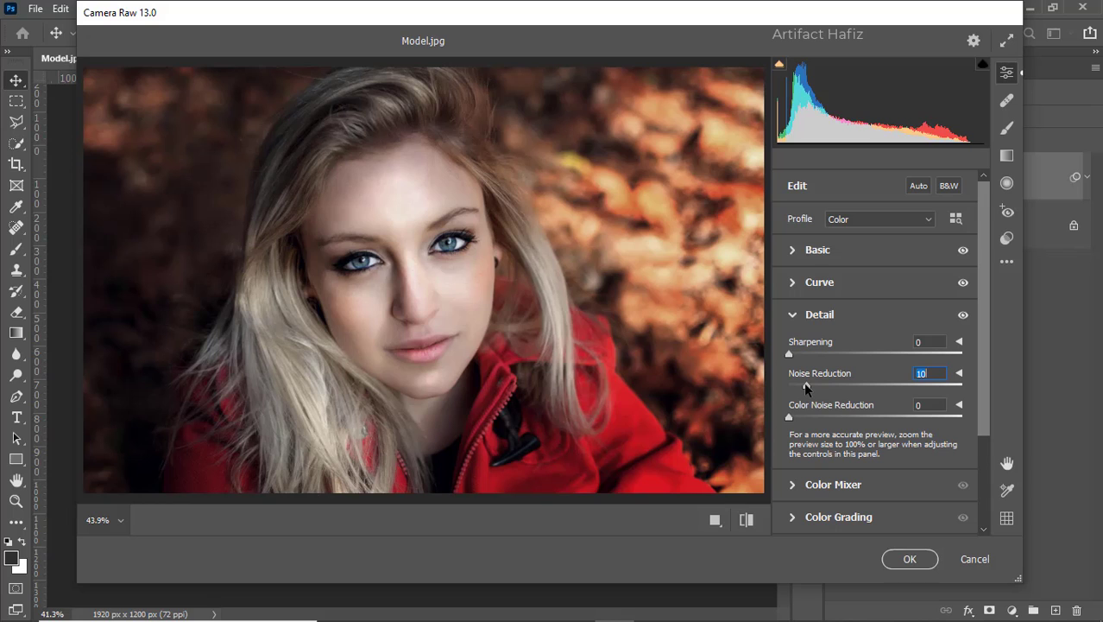
Set the Color Mixer saturation to Reds +45, Oranges +43, Yellows -100 and Greens -98.
scroll(820, 381, down, 3)
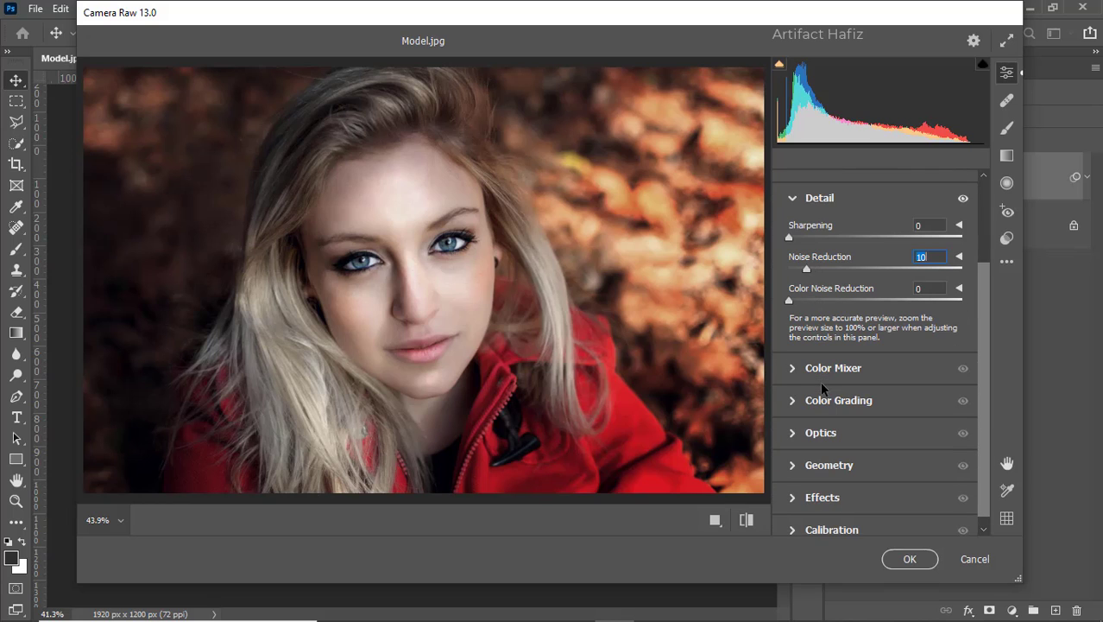
click(791, 368)
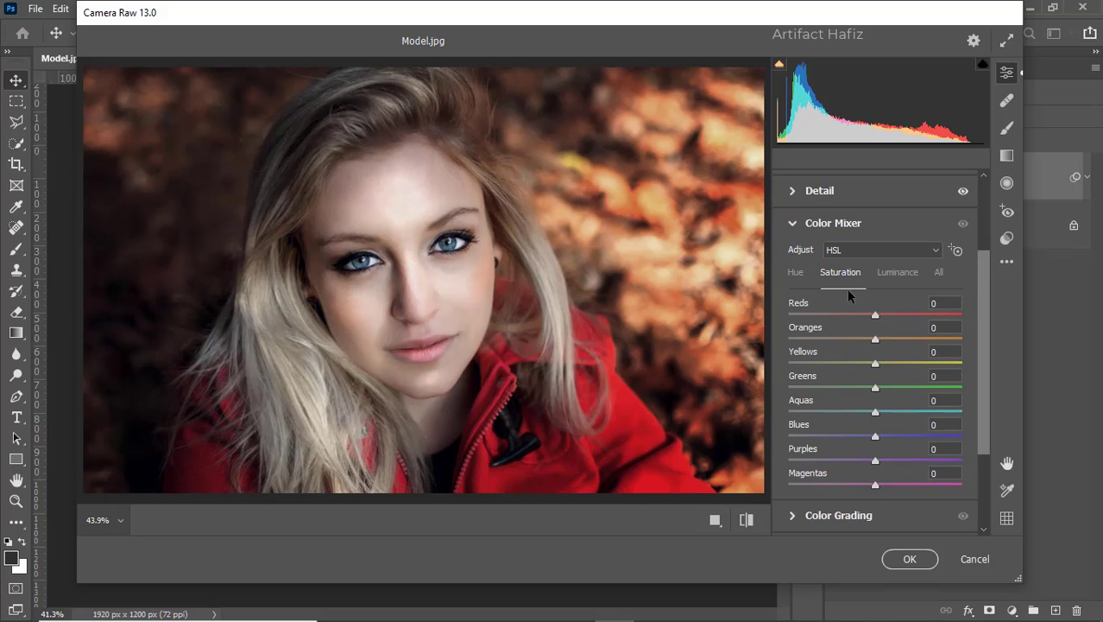
drag(872, 341, 911, 315)
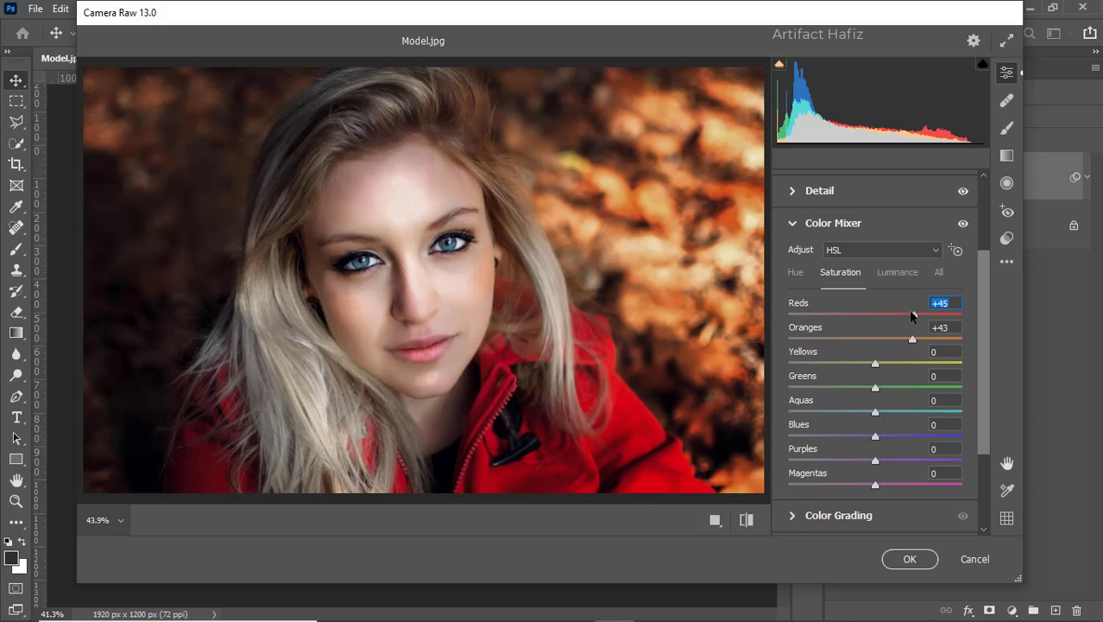
drag(875, 364, 771, 371)
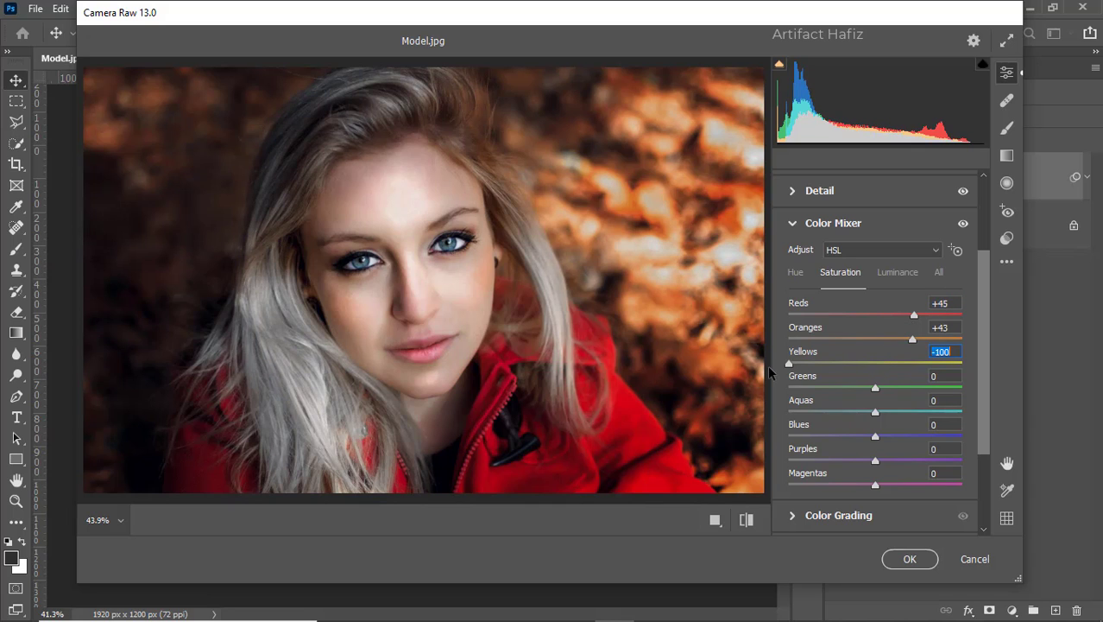
drag(876, 388, 795, 390)
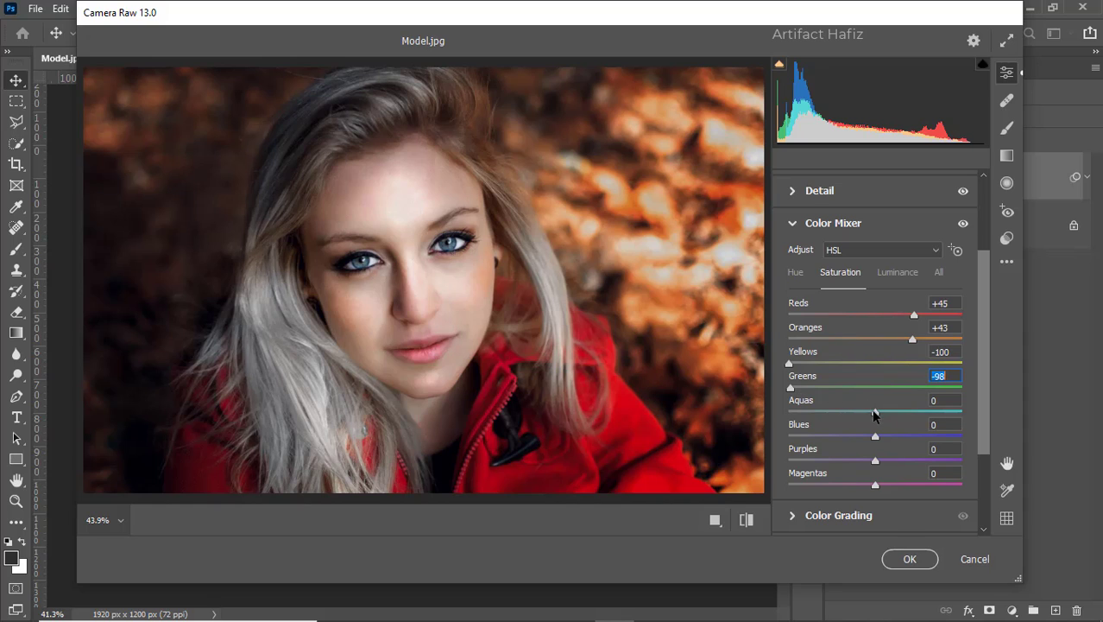
Set the Color Mixer saturation of Aquas to -100, Blues to -64, Purples to -68 and Magentas to +40.
drag(873, 412, 768, 416)
click(877, 437)
click(822, 437)
drag(873, 461, 815, 458)
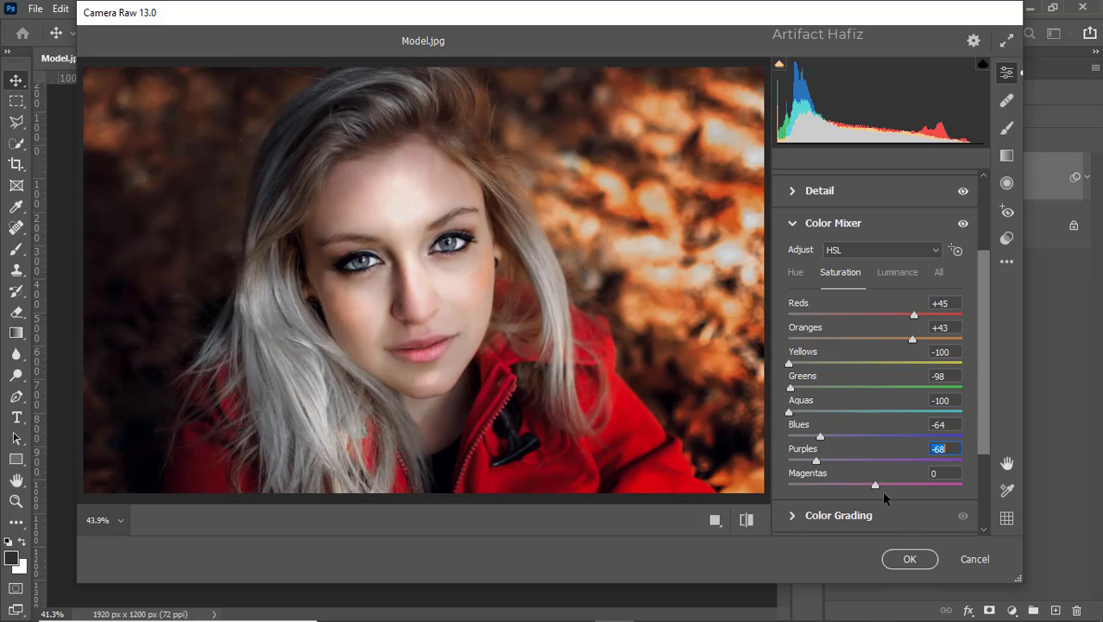
drag(875, 484, 899, 484)
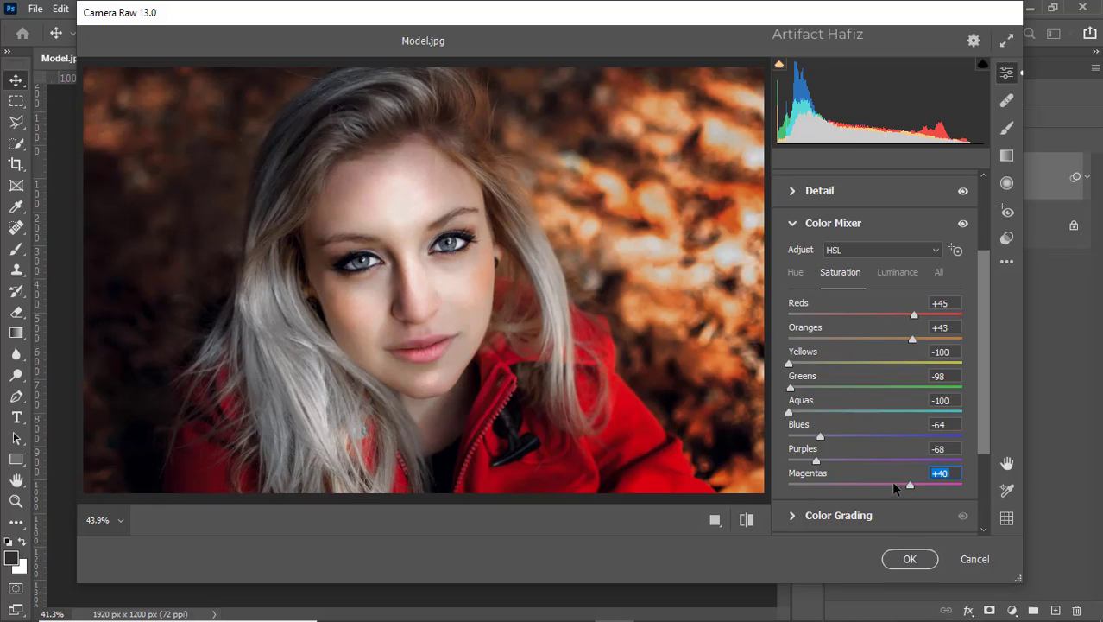
Set the Color Mixer luminance to Reds -3, Oranges +2, Yellows -7, Aquas -11 and Blues -7.
click(896, 273)
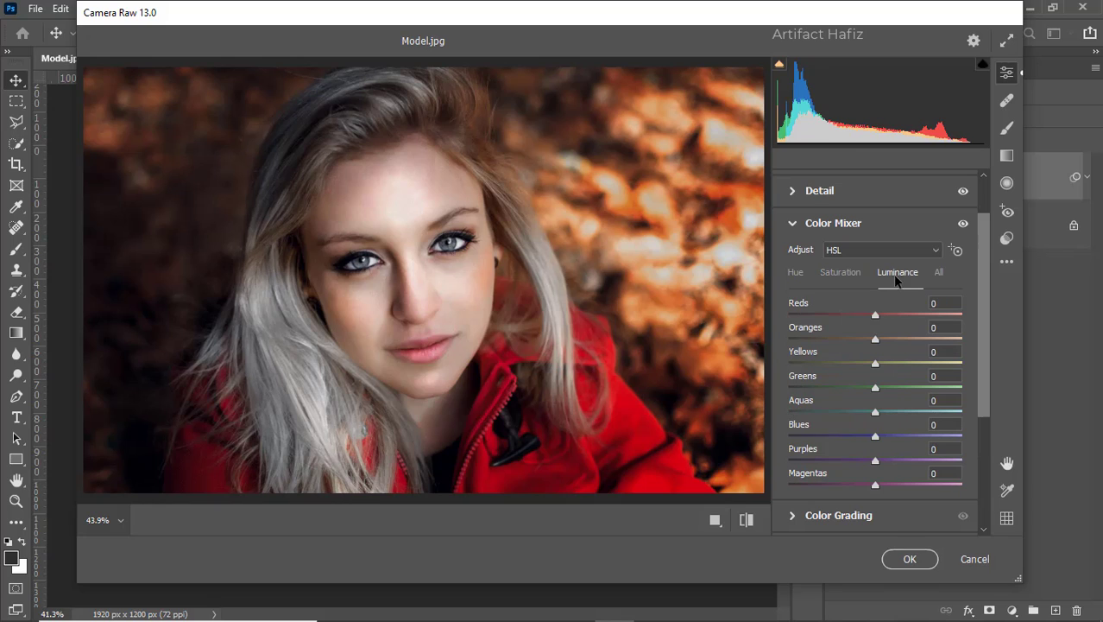
drag(875, 339, 872, 319)
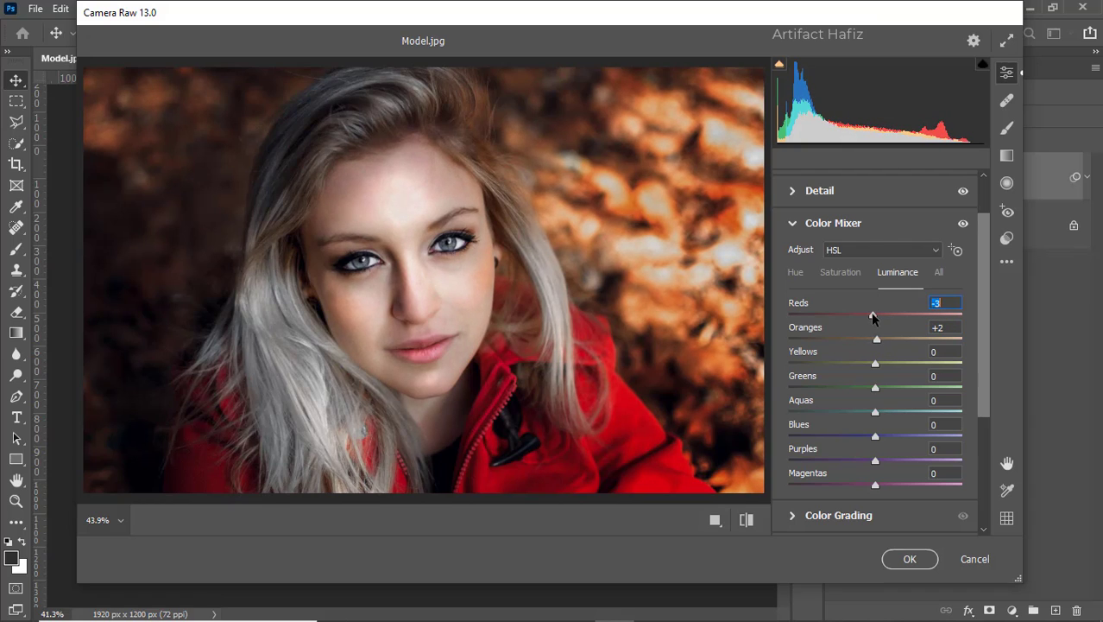
mouse_move(874, 364)
mouse_down()
mouse_move(855, 363)
mouse_move(886, 363)
mouse_move(816, 368)
mouse_move(894, 364)
mouse_move(870, 373)
mouse_up()
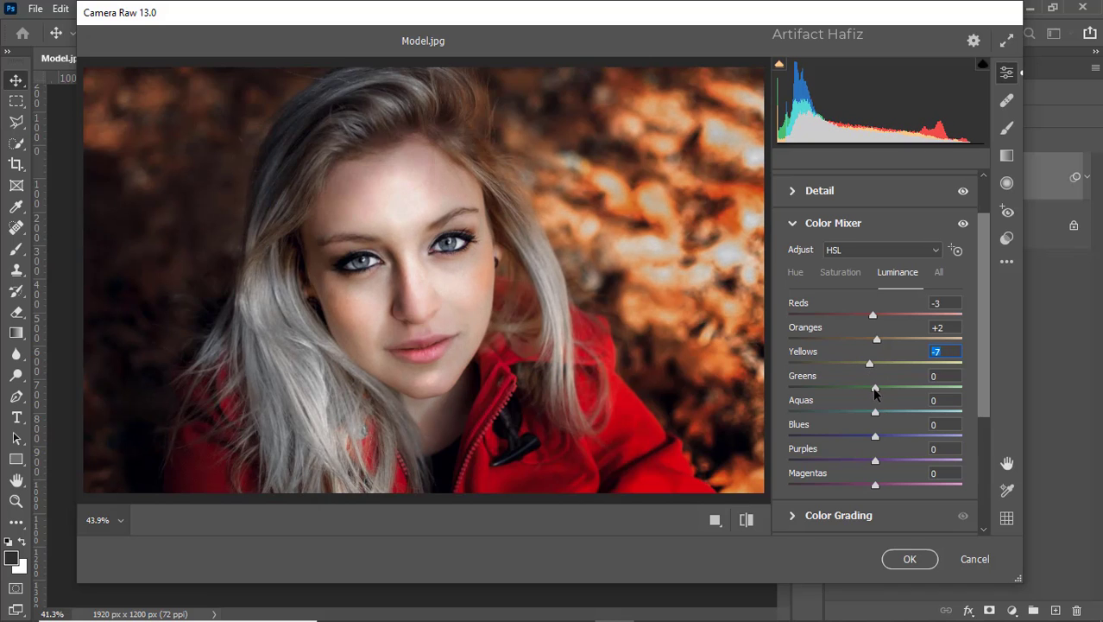
drag(876, 436, 867, 414)
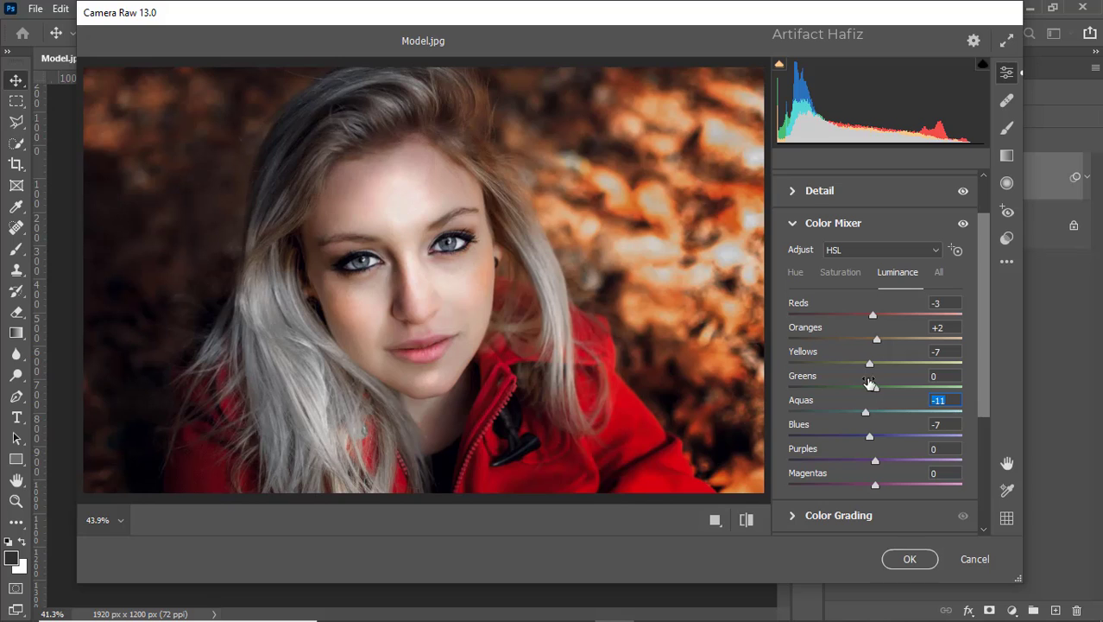
Shift the Color Mixer hue of Yellows to -23.
click(795, 272)
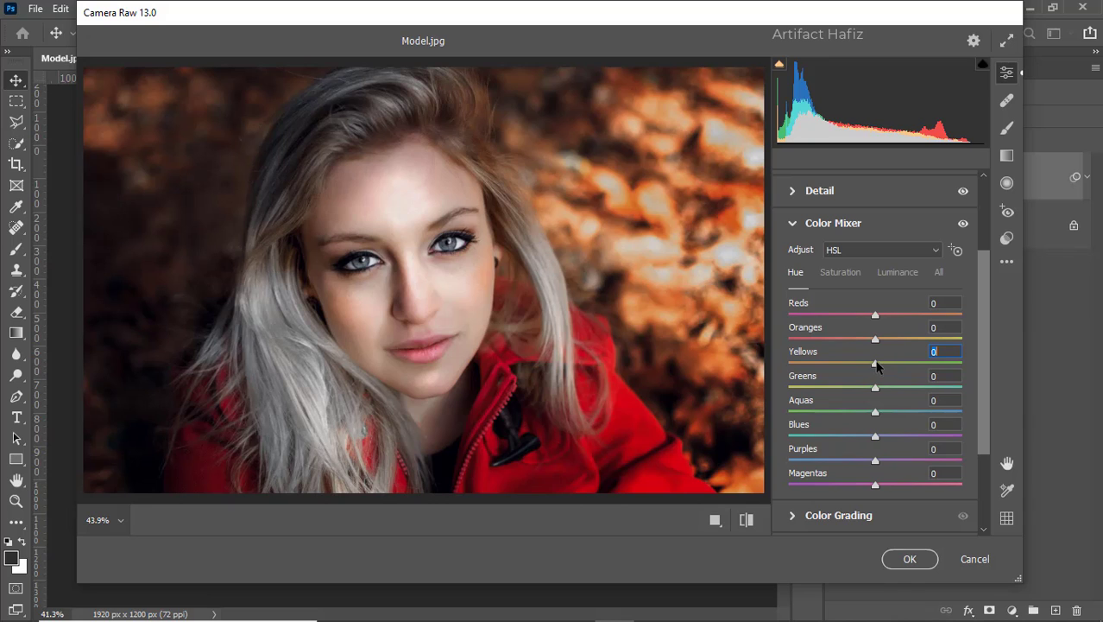
mouse_move(875, 365)
mouse_down()
mouse_move(833, 367)
mouse_move(854, 367)
mouse_up()
Color grade the midtones to hue 56, saturation 41, the shadows to hue 259, saturation 37, and the highlights to hue 270, saturation 32.
scroll(857, 389, down, 3)
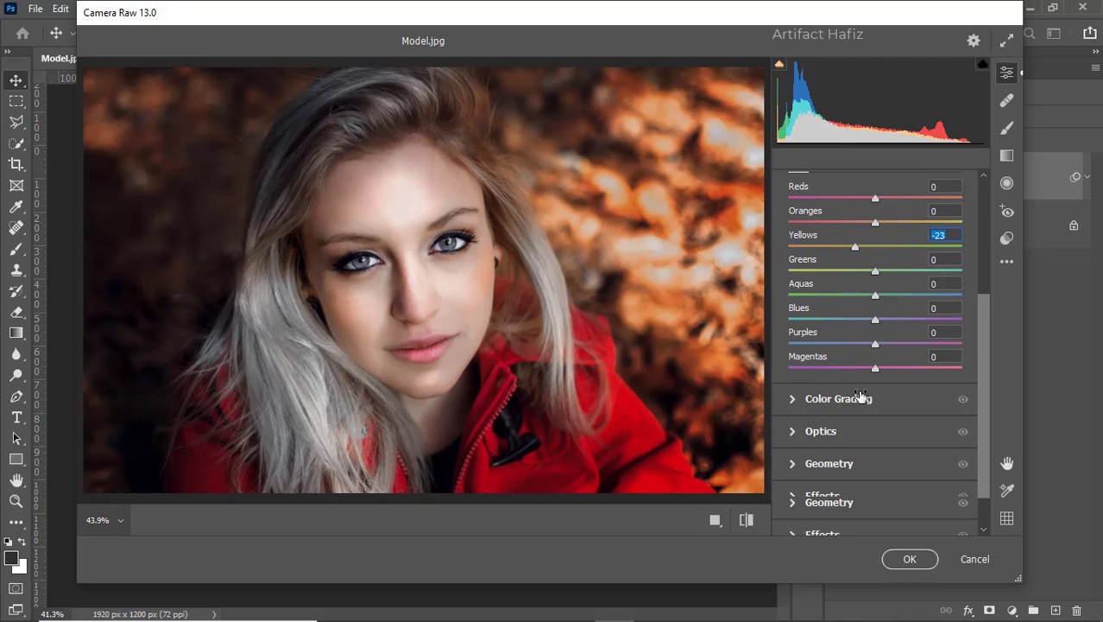
click(794, 389)
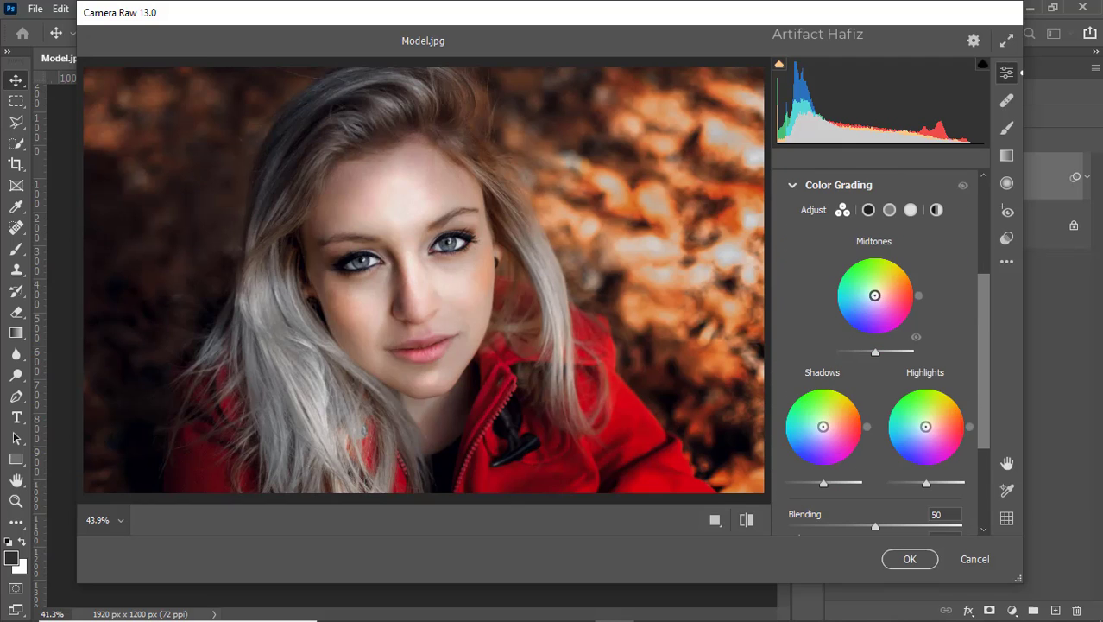
drag(875, 295, 883, 283)
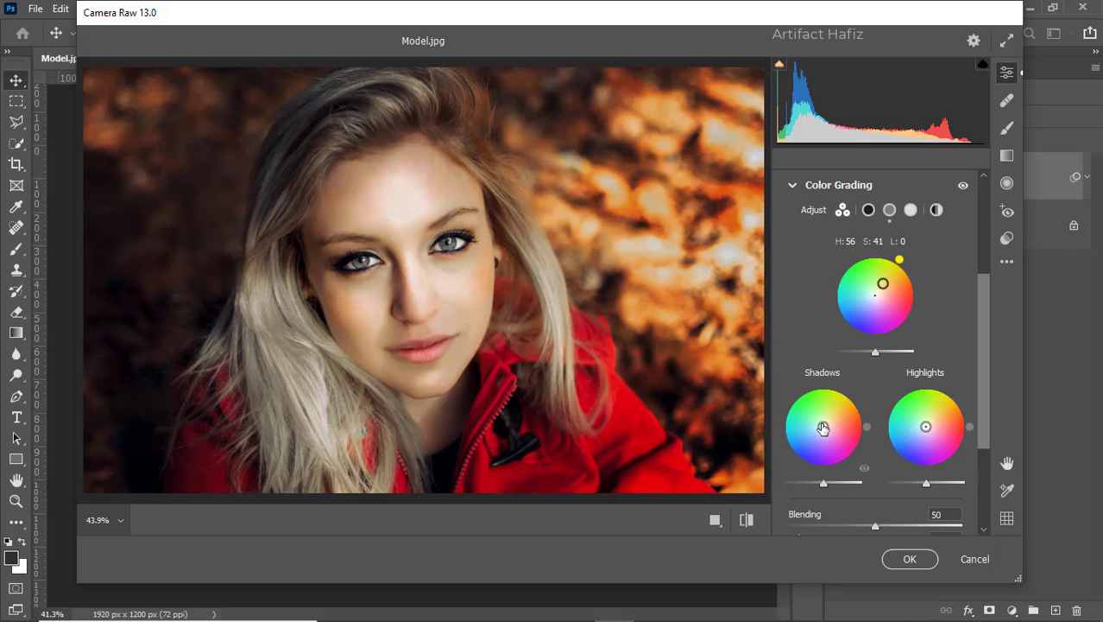
drag(816, 418, 821, 438)
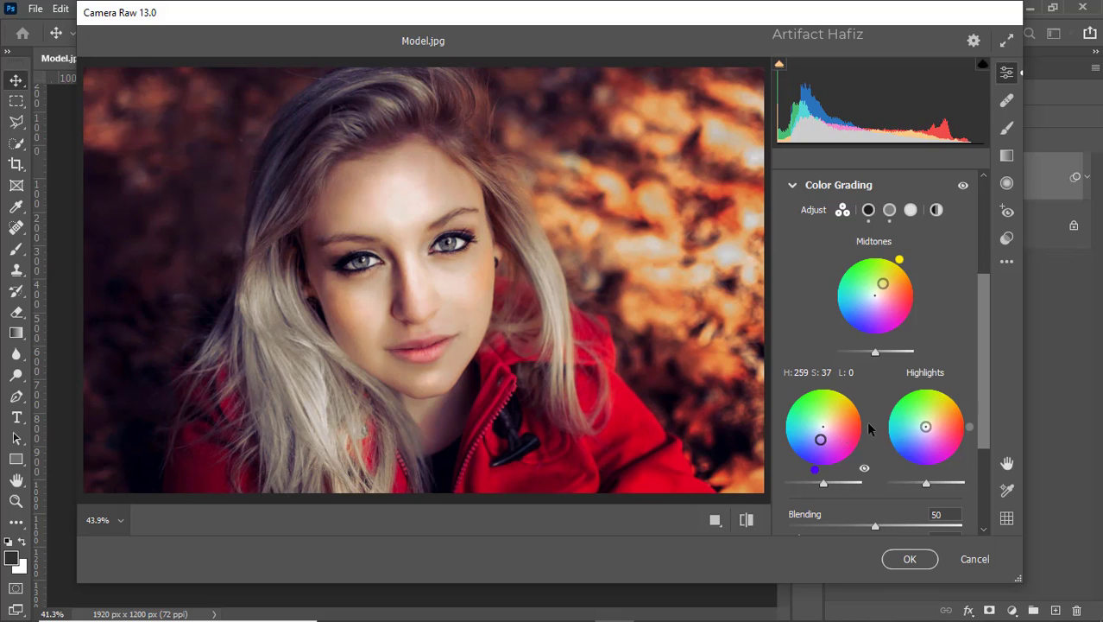
mouse_move(925, 427)
mouse_down()
mouse_move(924, 414)
mouse_move(938, 423)
mouse_move(925, 438)
mouse_up()
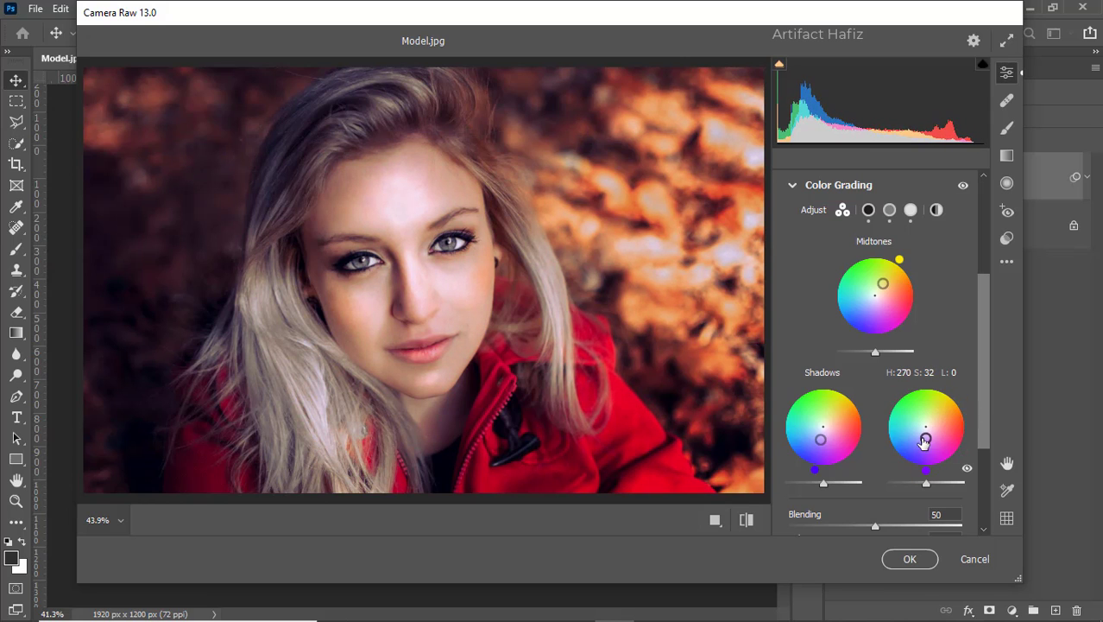
Darken the photo's edges by setting the Effects Vignetting to -6.
scroll(949, 401, down, 4)
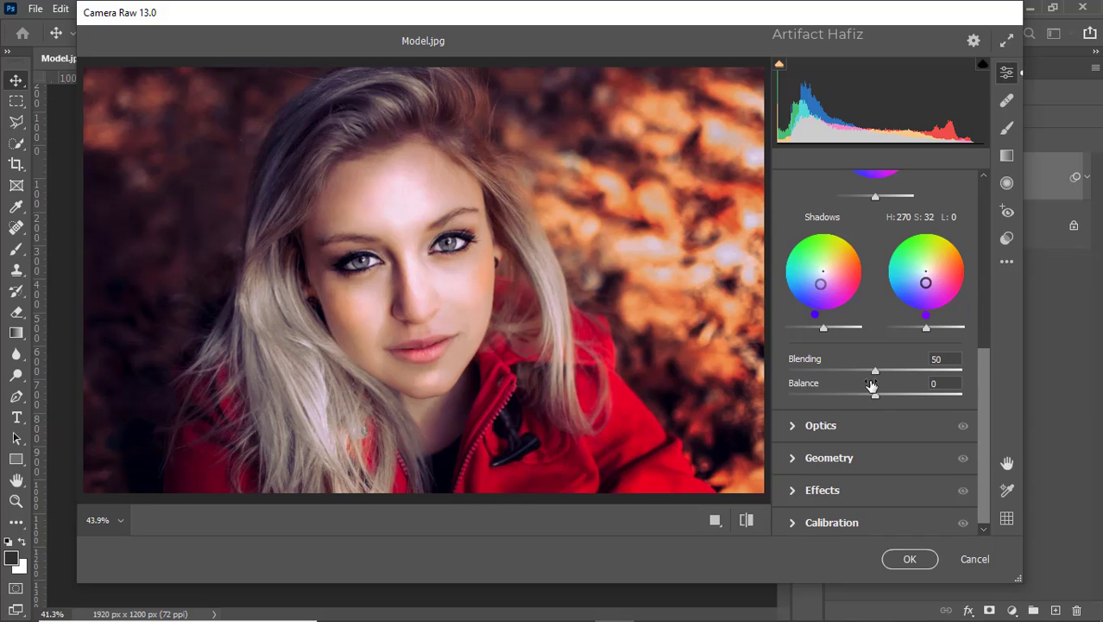
click(790, 424)
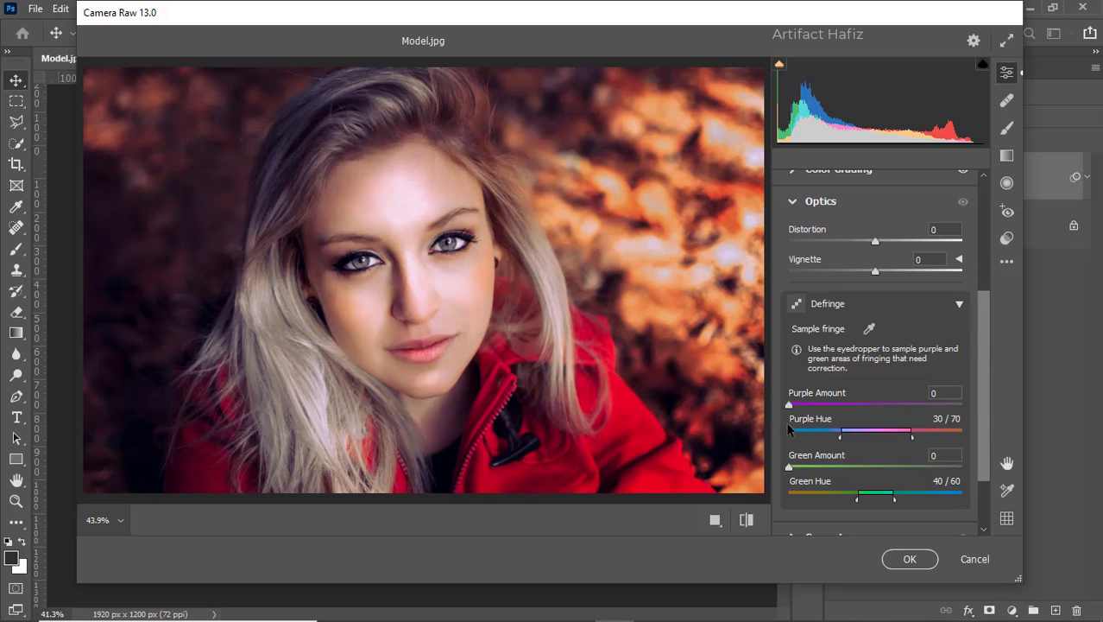
scroll(821, 399, down, 2)
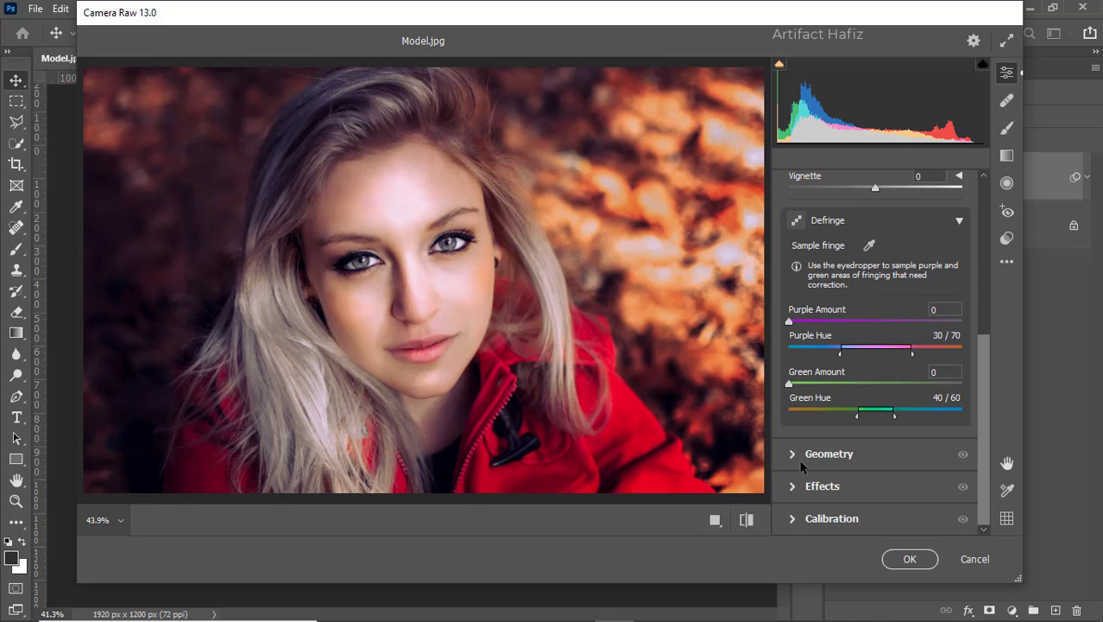
click(794, 487)
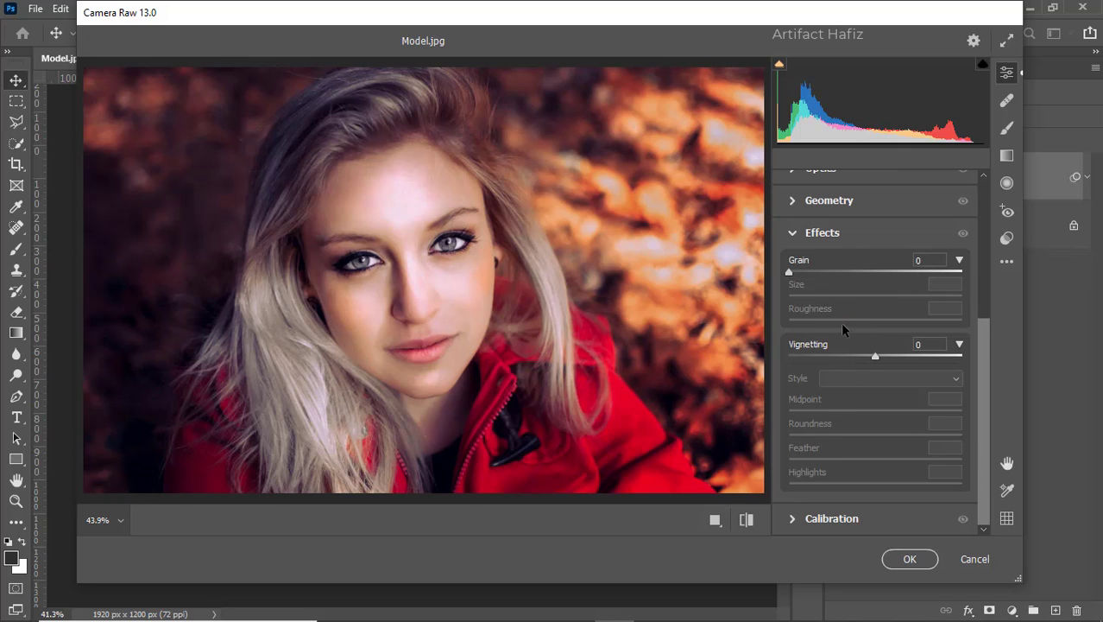
mouse_move(874, 356)
mouse_down()
mouse_move(857, 354)
mouse_move(870, 356)
mouse_up()
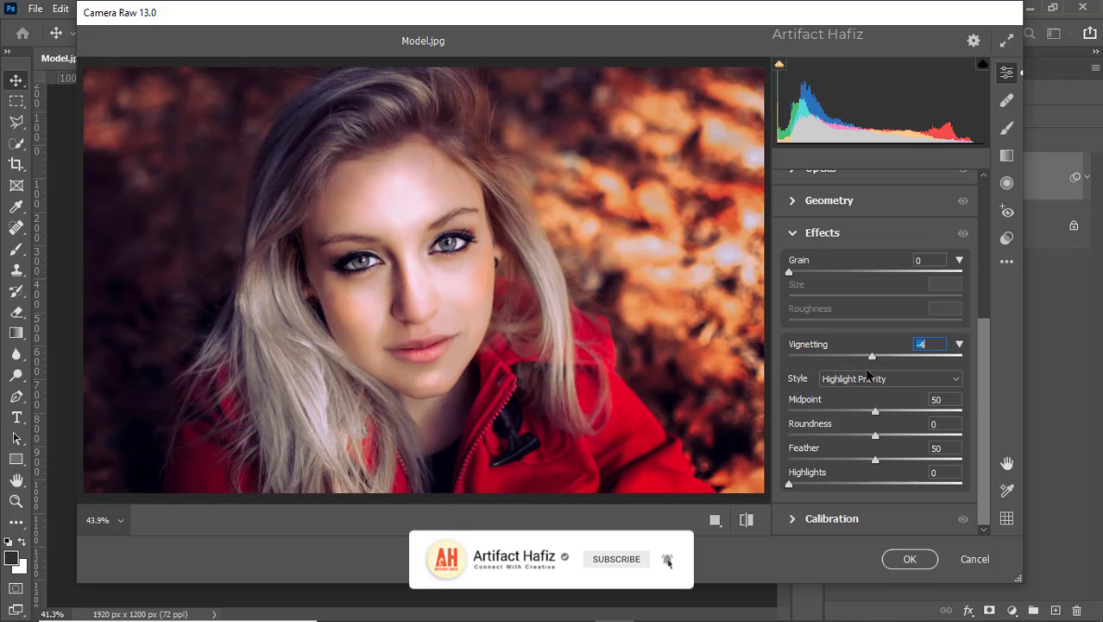
key(Down)
key(Down)
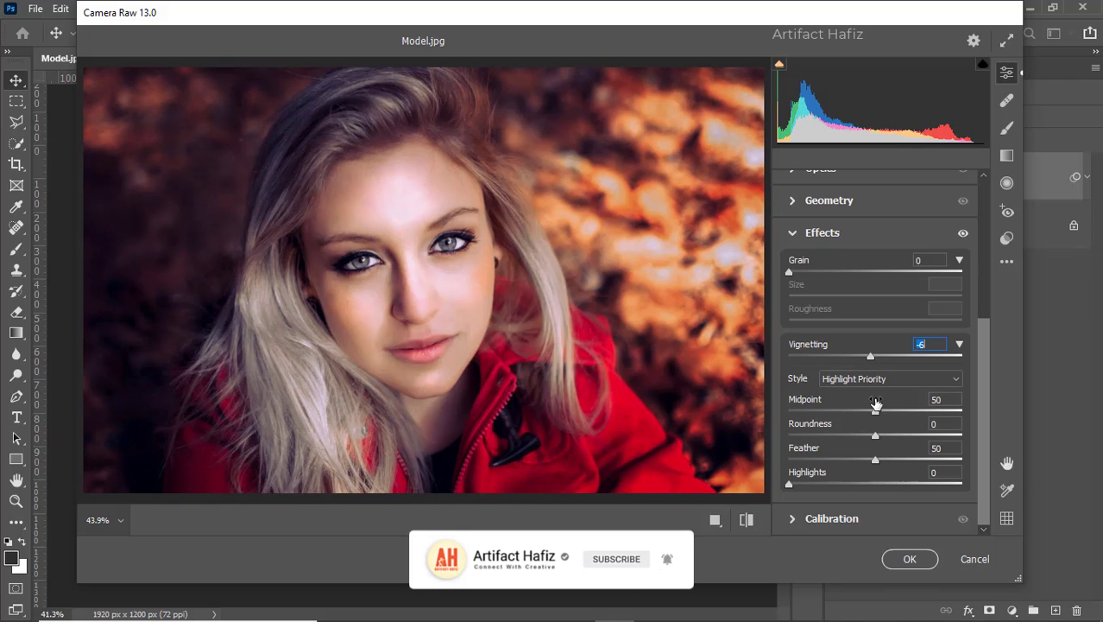
Set the Calibration saturation of the Red Primary to +3, the Green Primary to +9 and the Blue Primary to +7.
click(789, 519)
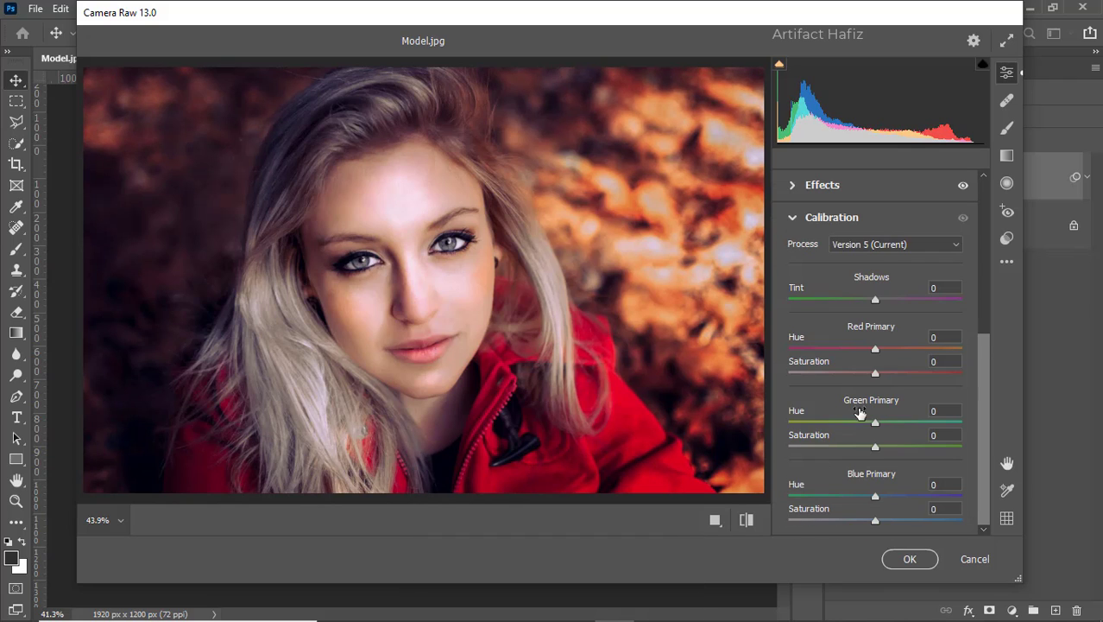
drag(875, 372, 878, 374)
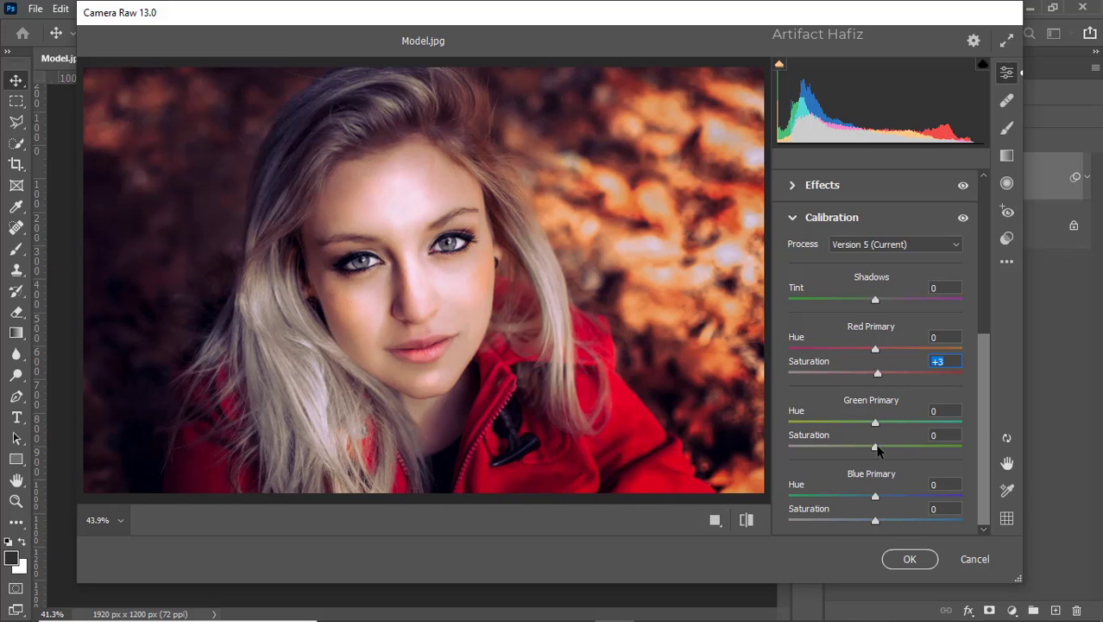
drag(876, 446, 884, 449)
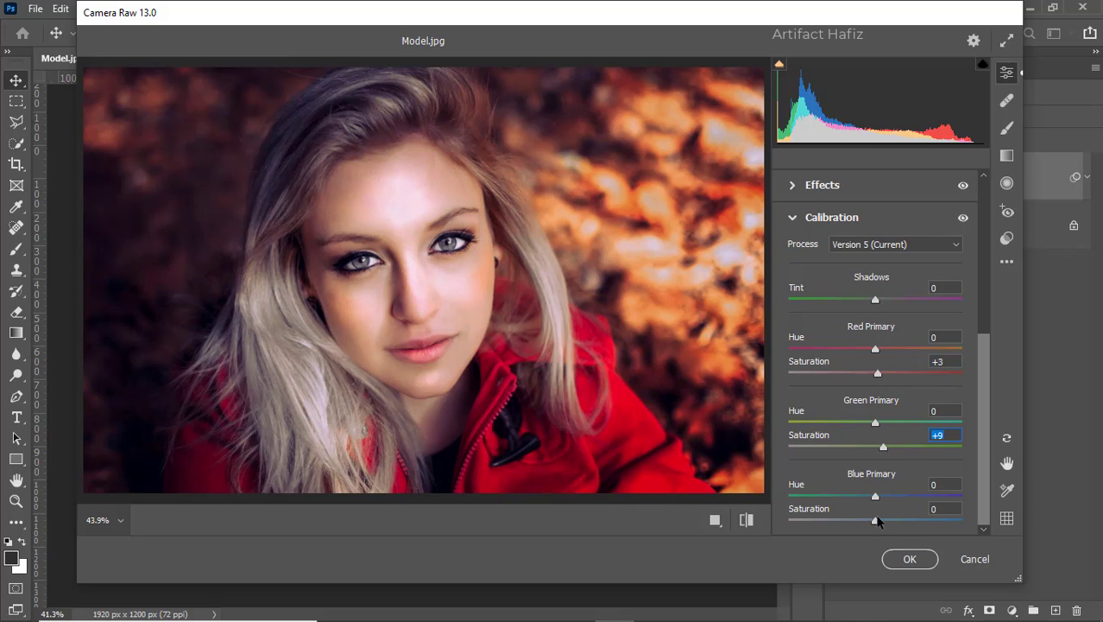
drag(876, 520, 883, 524)
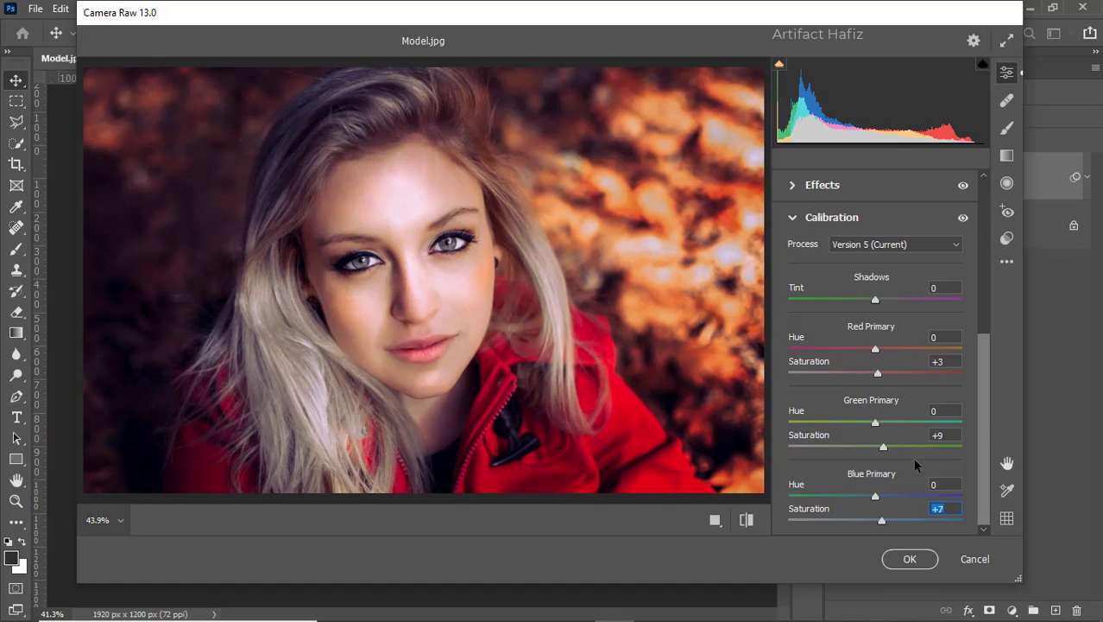
Draw a horizontal graduated filter from the photo's right edge inward to the hair and set its Exposure to -1.85.
click(1003, 154)
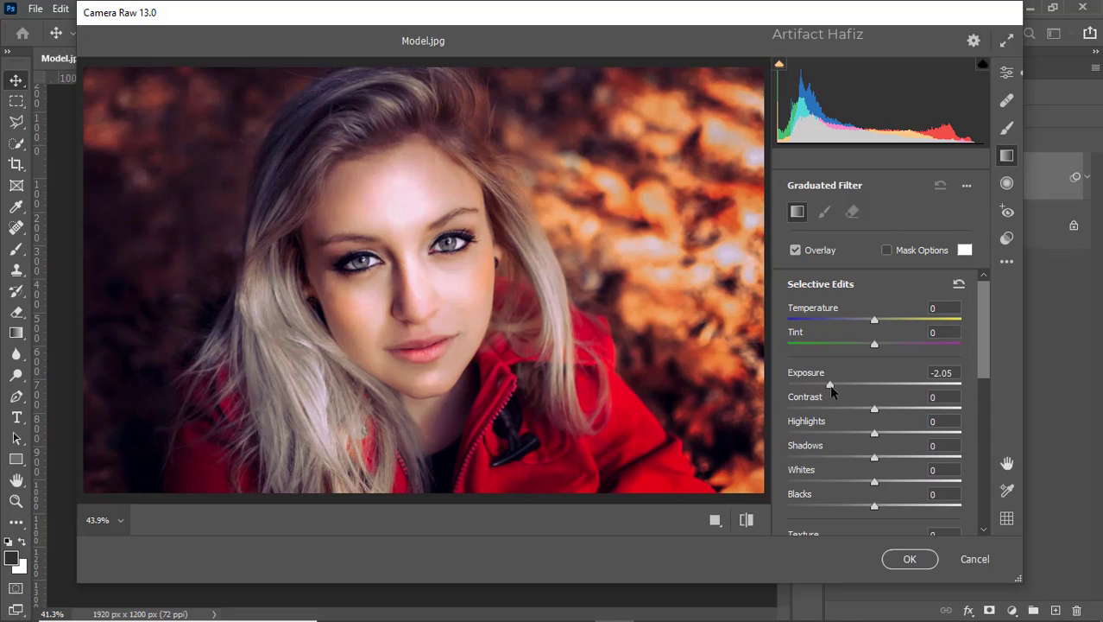
drag(831, 390, 875, 390)
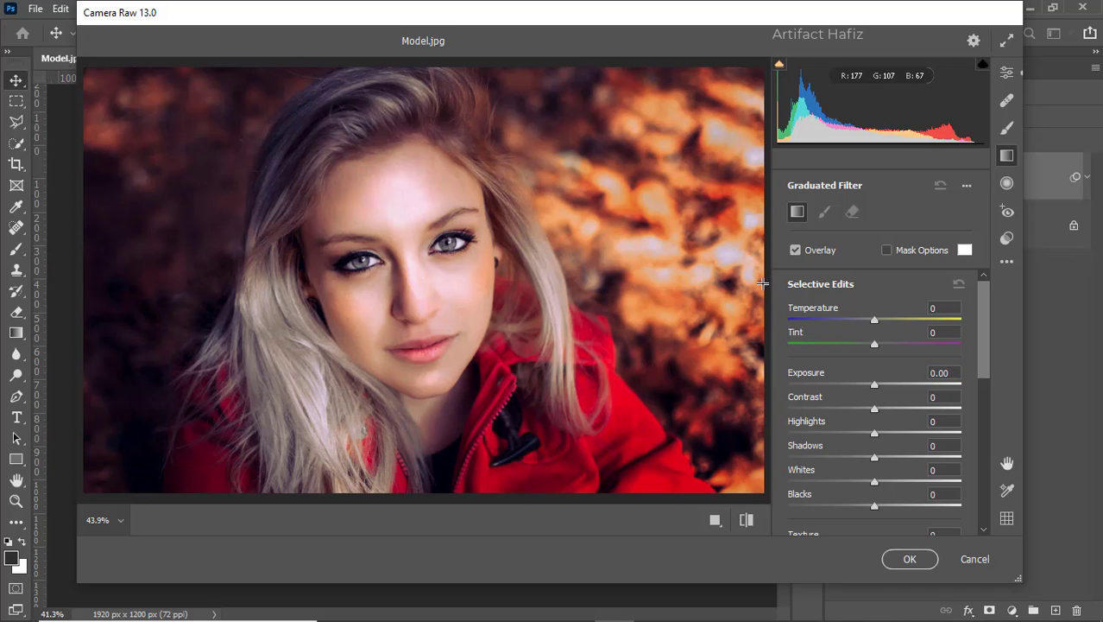
drag(763, 284, 590, 283)
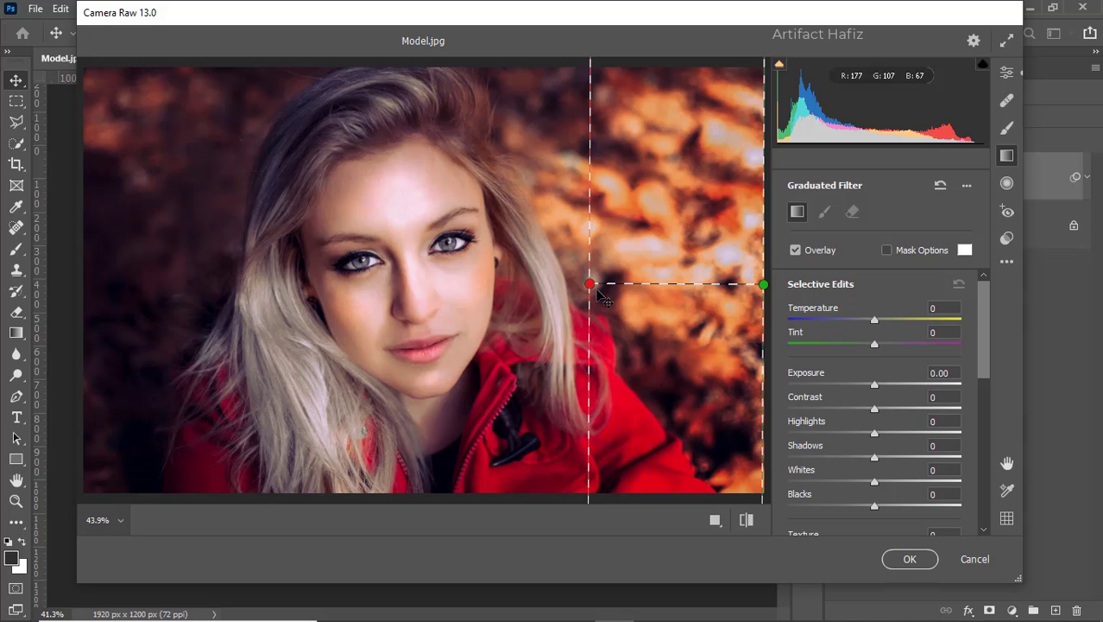
click(874, 385)
drag(873, 385, 834, 386)
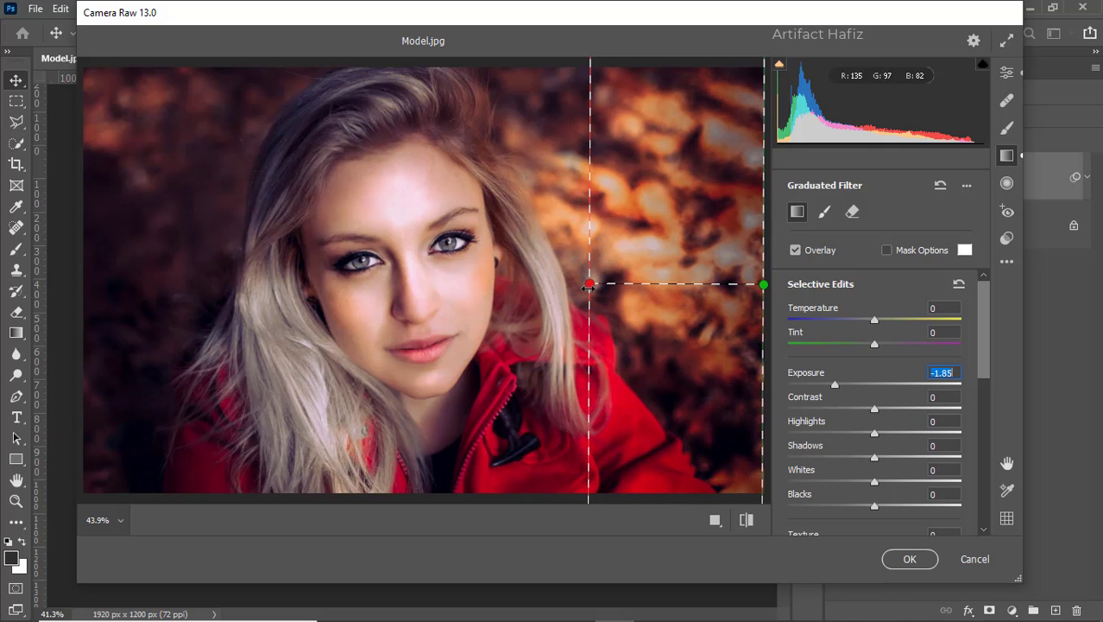
Extend the gradient slightly inward, tilt it along the hair, set its Exposure to -1.30 and apply the Camera Raw filter.
mouse_move(590, 283)
mouse_down()
mouse_move(507, 295)
mouse_move(574, 297)
mouse_up()
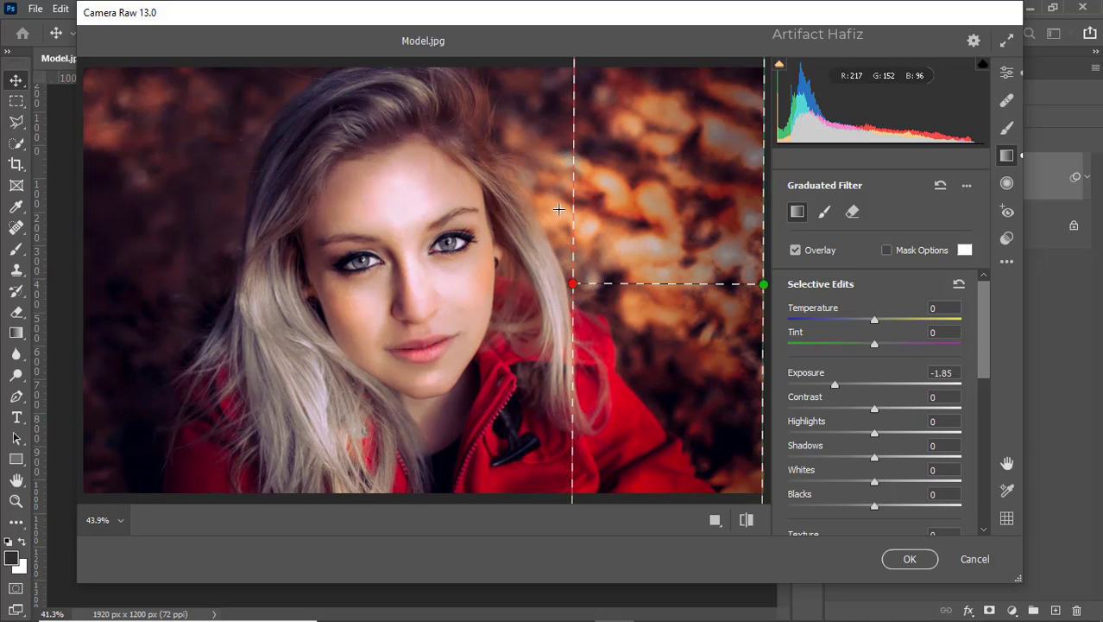
drag(573, 221, 562, 238)
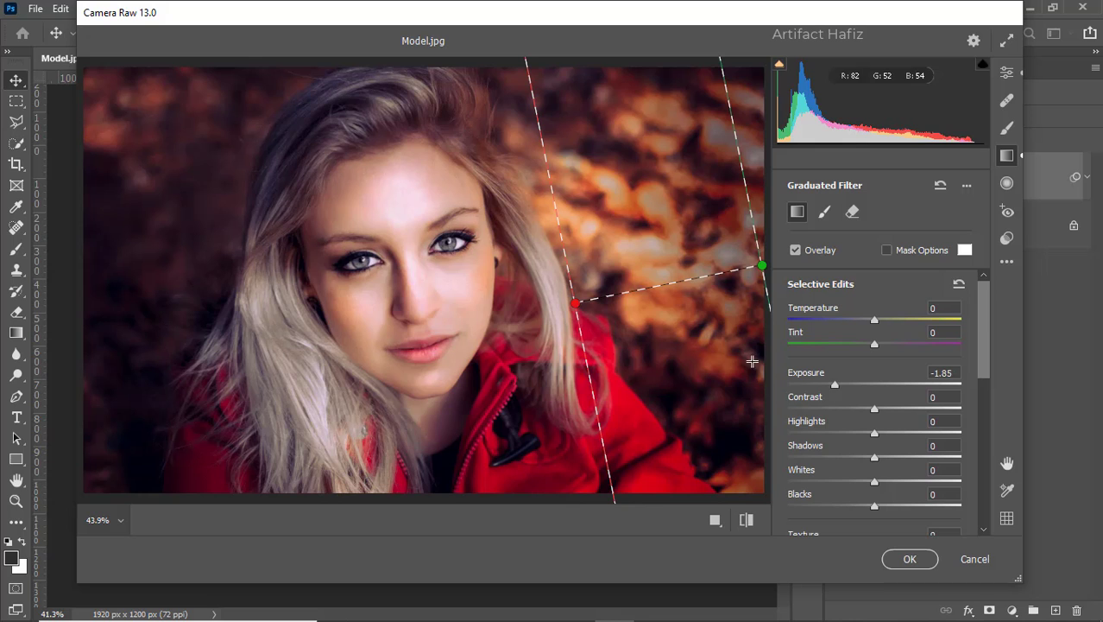
drag(833, 385, 846, 385)
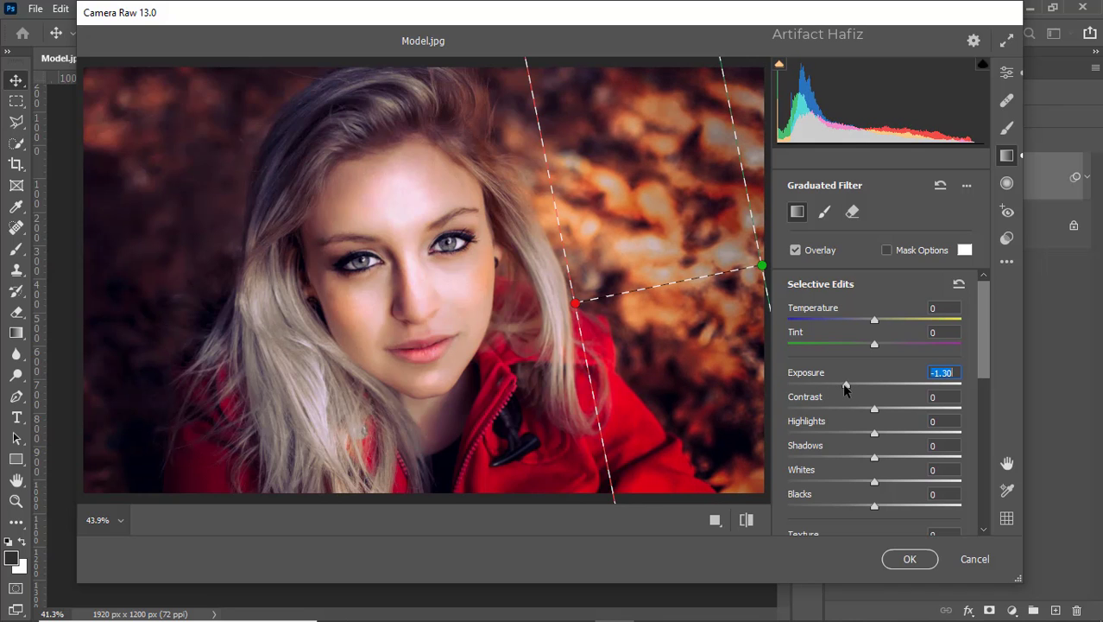
click(909, 557)
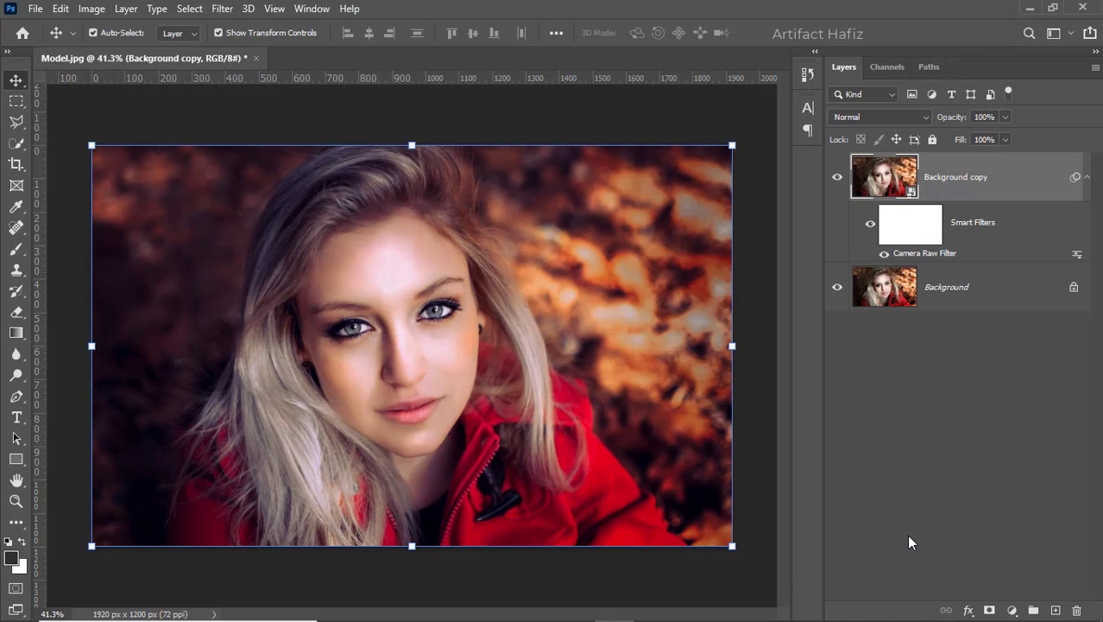
Add a Color Balance adjustment layer and shift its Highlights towards red with Cyan-Red at +21.
click(1011, 611)
click(1004, 461)
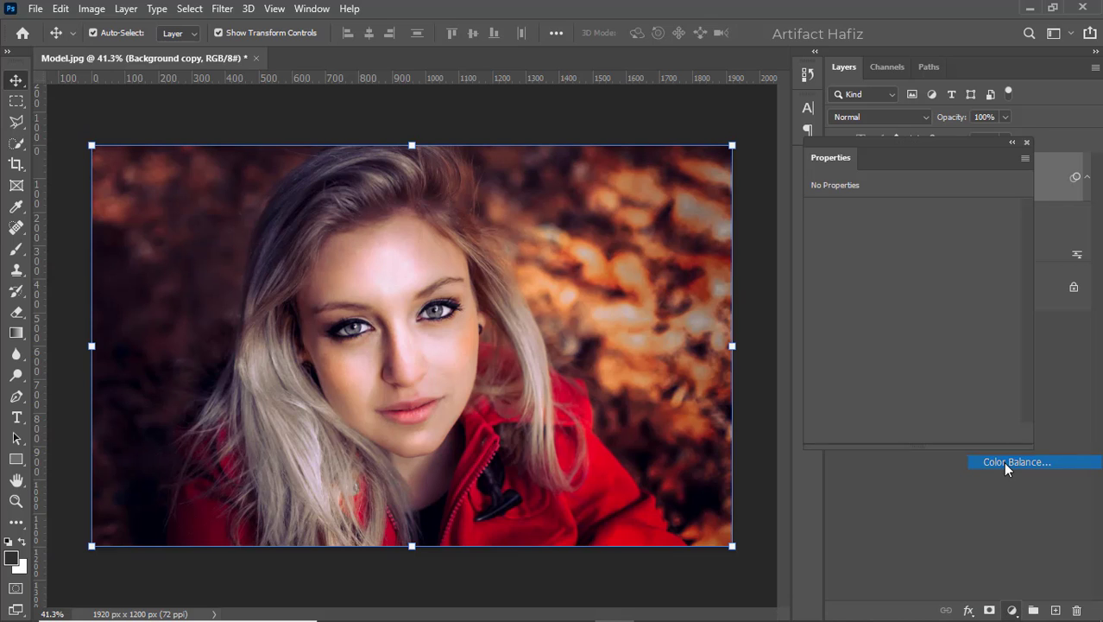
click(883, 212)
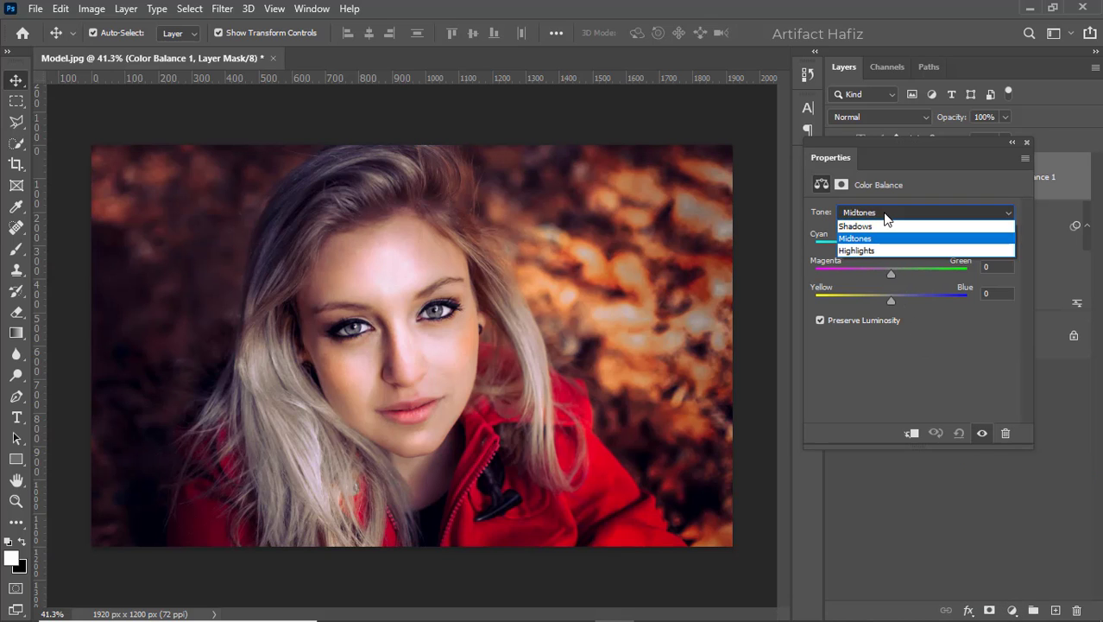
click(877, 249)
mouse_move(891, 247)
mouse_down()
mouse_move(915, 246)
mouse_move(899, 249)
mouse_up()
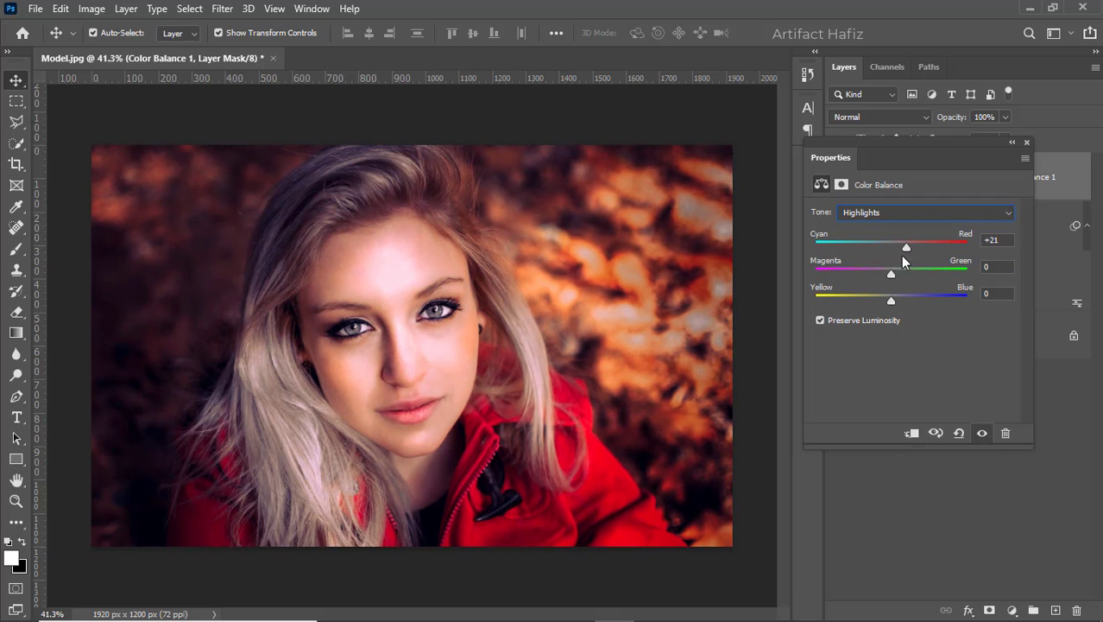
drag(890, 300, 900, 276)
click(1024, 143)
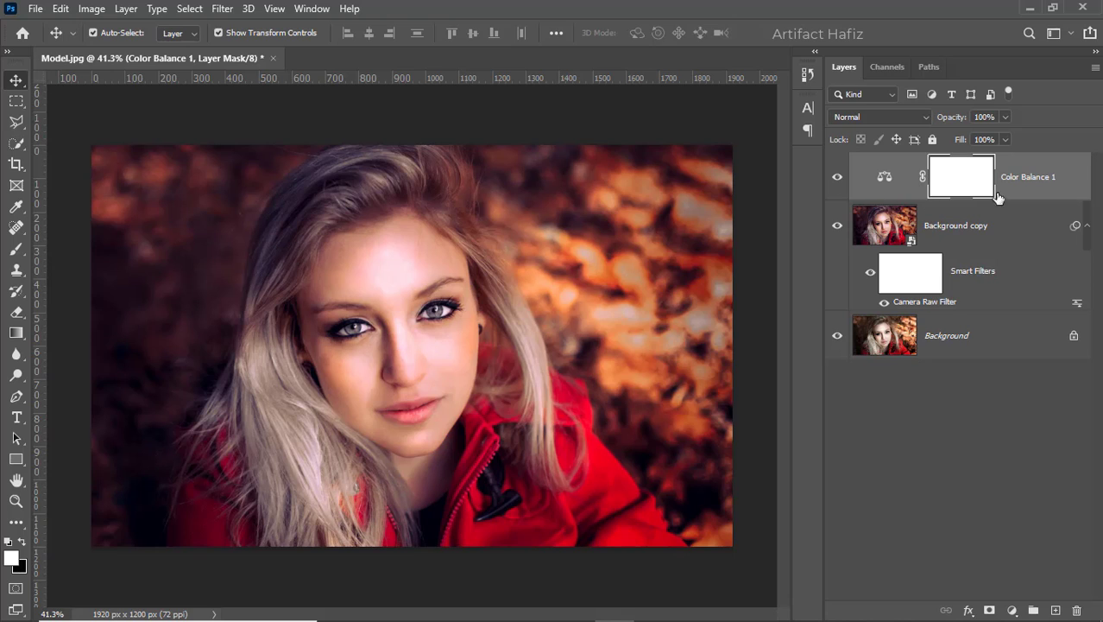
Reduce the Color Balance 1 layer's opacity to 42%.
click(1042, 179)
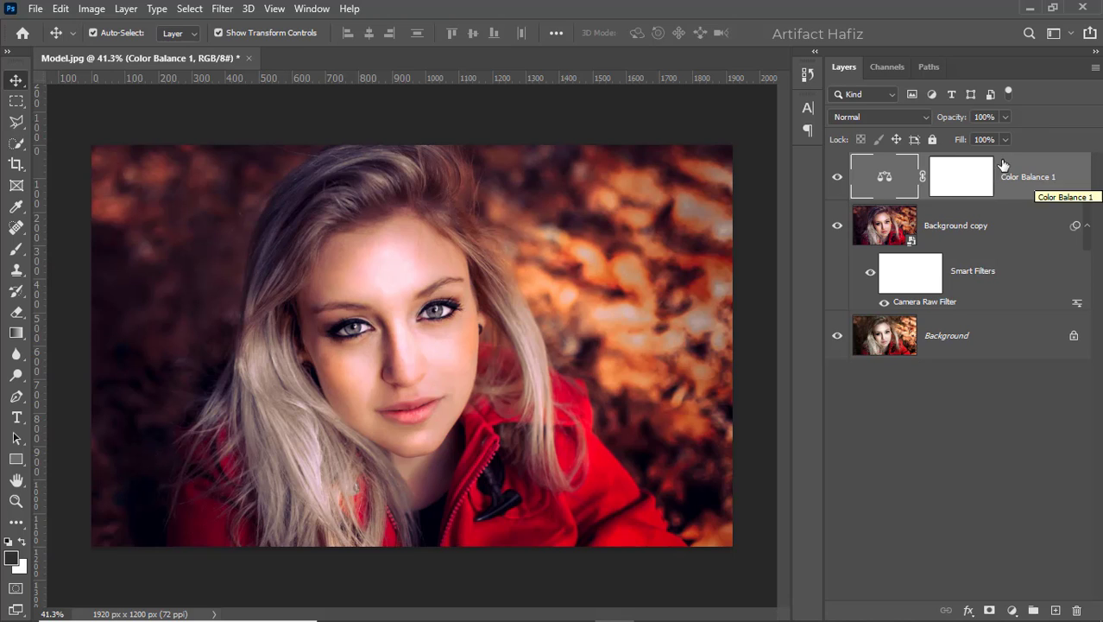
click(1005, 116)
drag(964, 141, 959, 141)
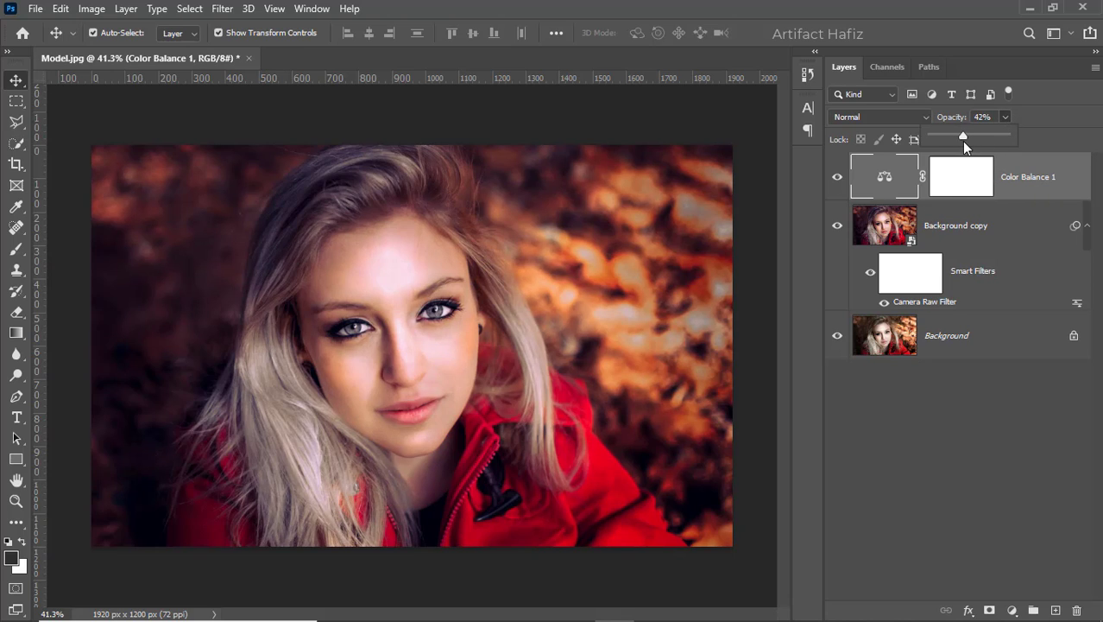
click(1020, 193)
Stamp all visible layers into a new layer at the top and convert it for smart filters.
key(ctrl+alt+shift+e)
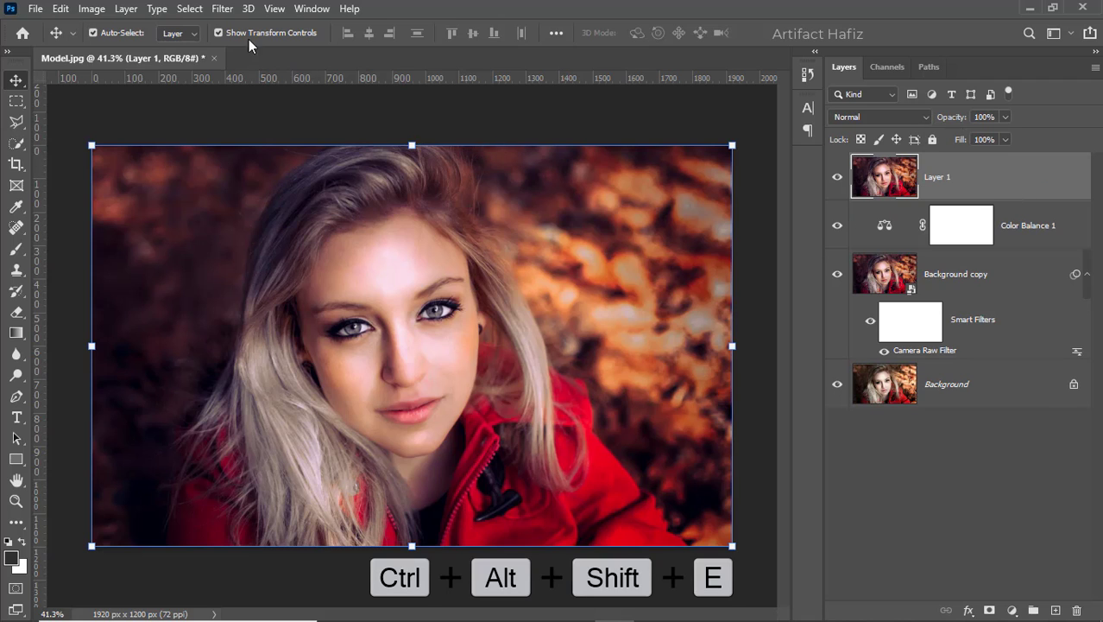
click(222, 8)
click(230, 54)
Smooth Layer 1 with the Camera Raw filter by strongly raising the Detail Noise Reduction, and compare the layer's effect.
click(224, 11)
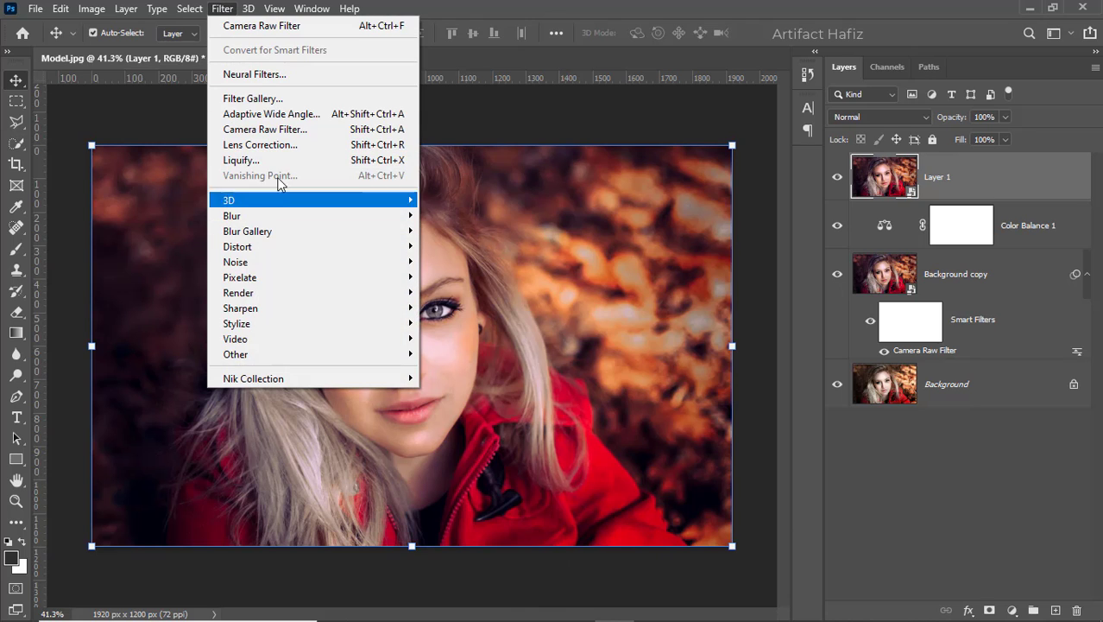
click(264, 128)
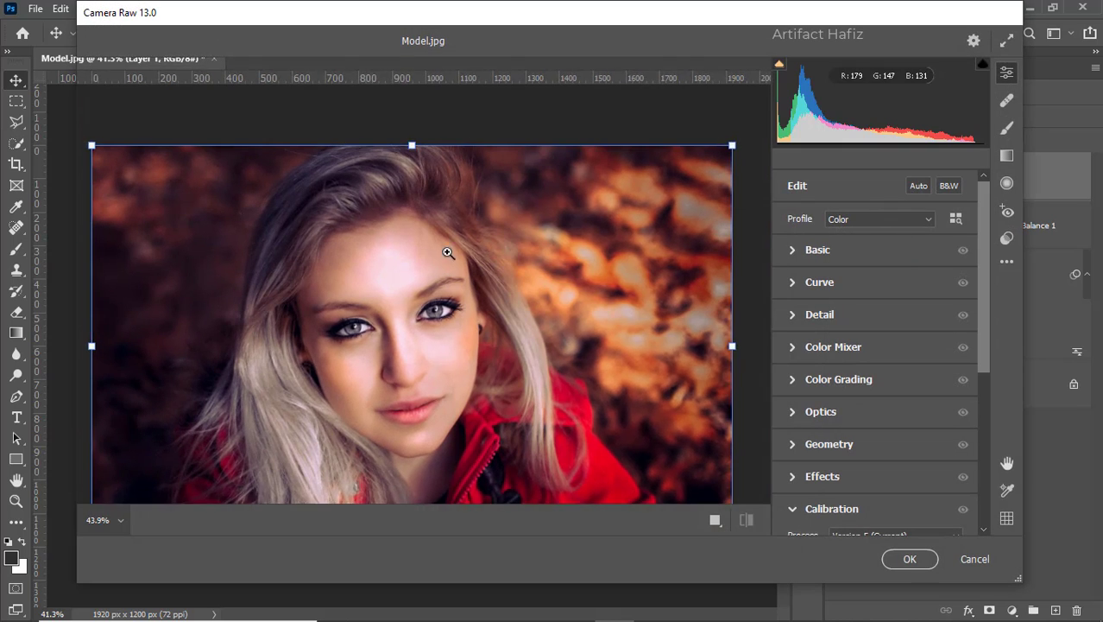
scroll(800, 340, down, 3)
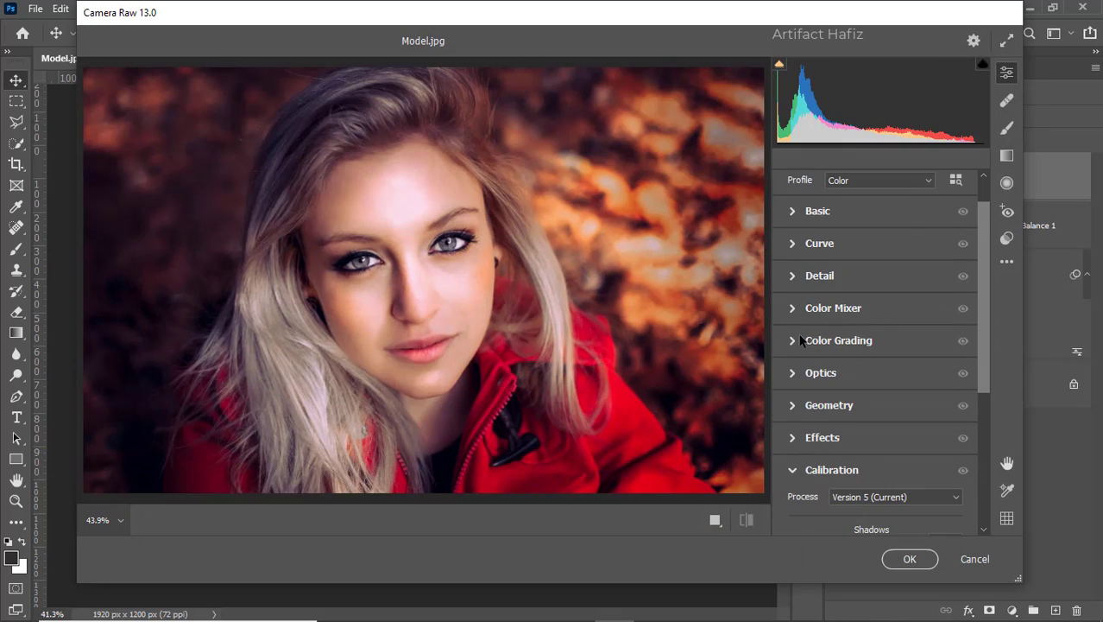
scroll(800, 339, up, 2)
scroll(801, 340, up, 1)
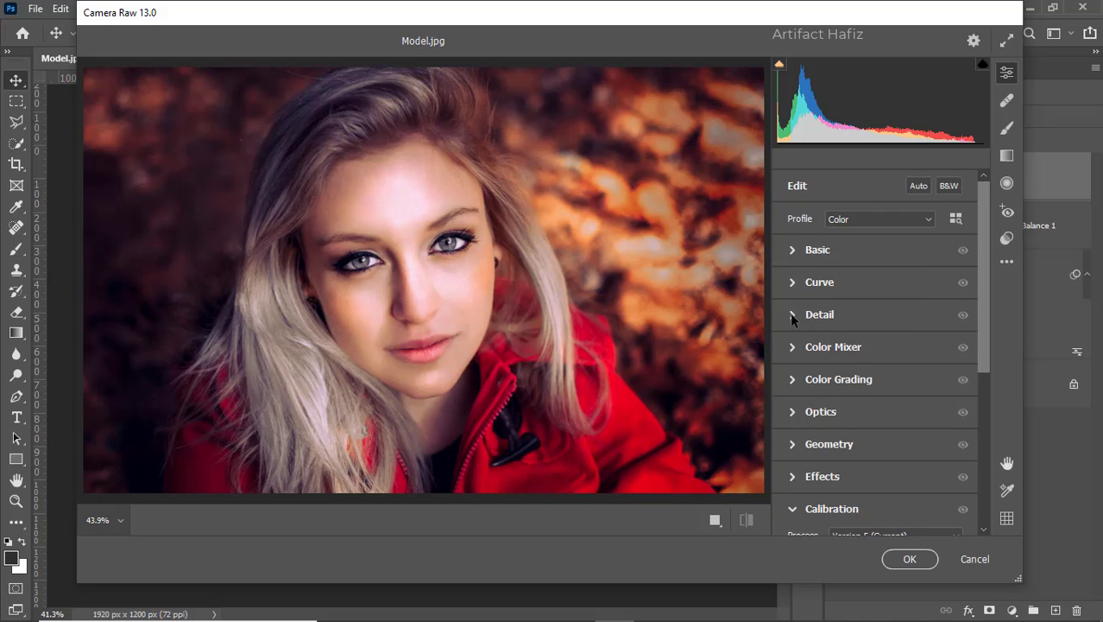
click(792, 316)
drag(789, 386, 928, 390)
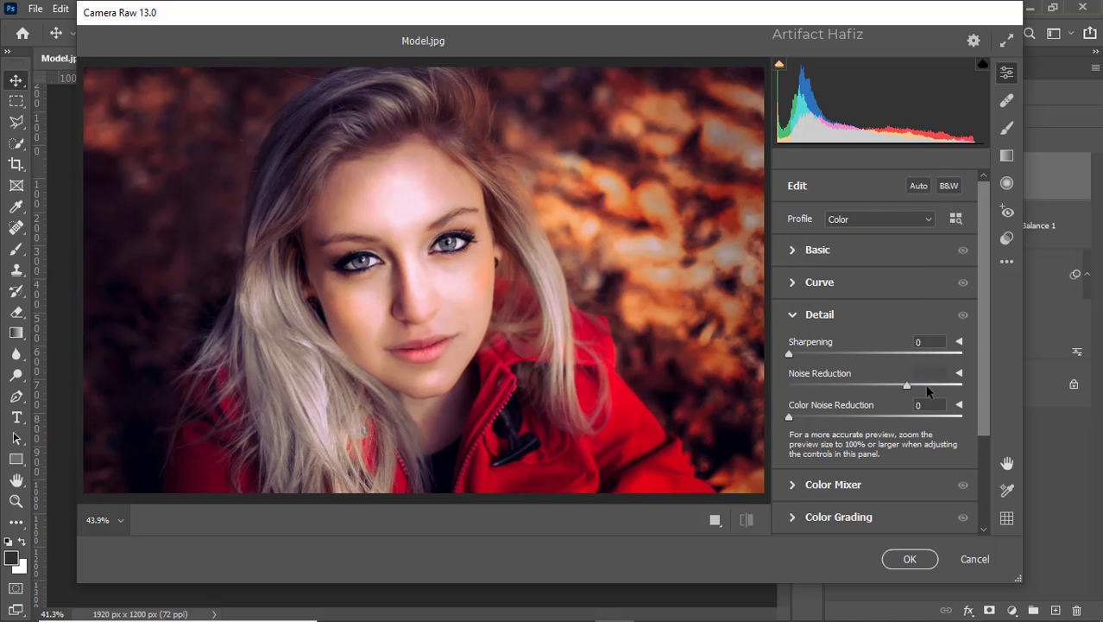
click(905, 559)
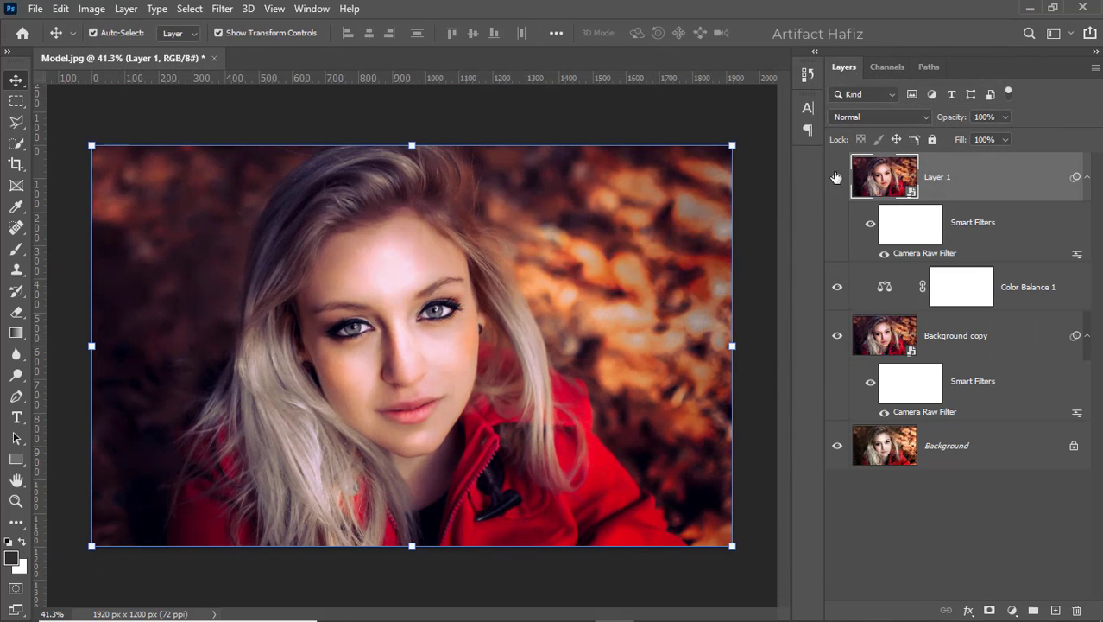
click(837, 177)
Add a white layer mask to Layer 1 and set up a Soft Round brush at 100% opacity with black as foreground.
click(989, 611)
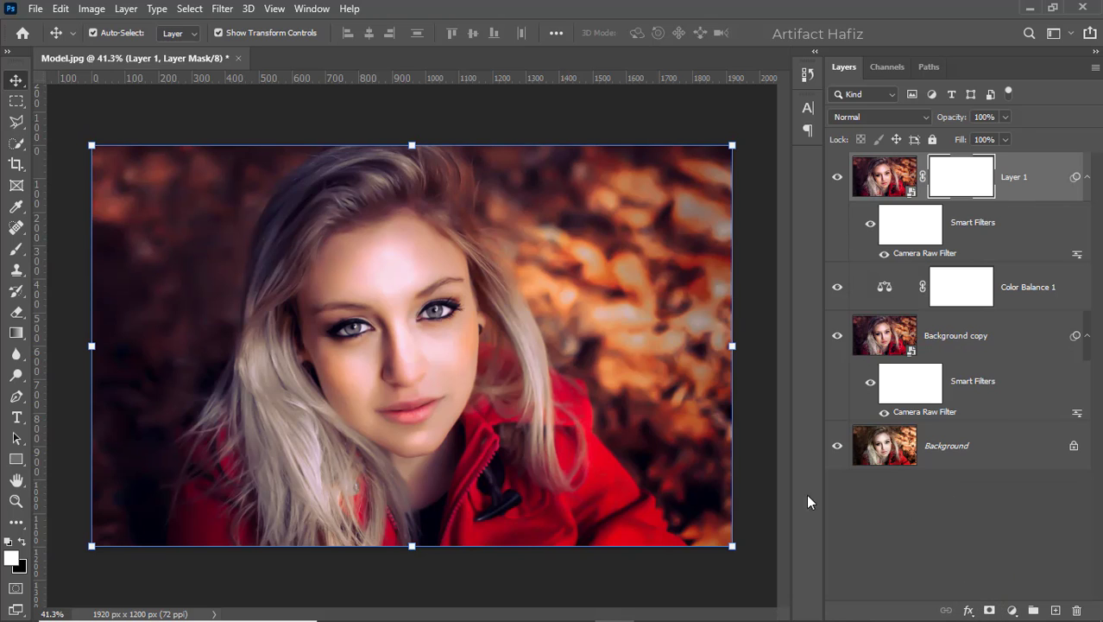
click(15, 248)
click(118, 32)
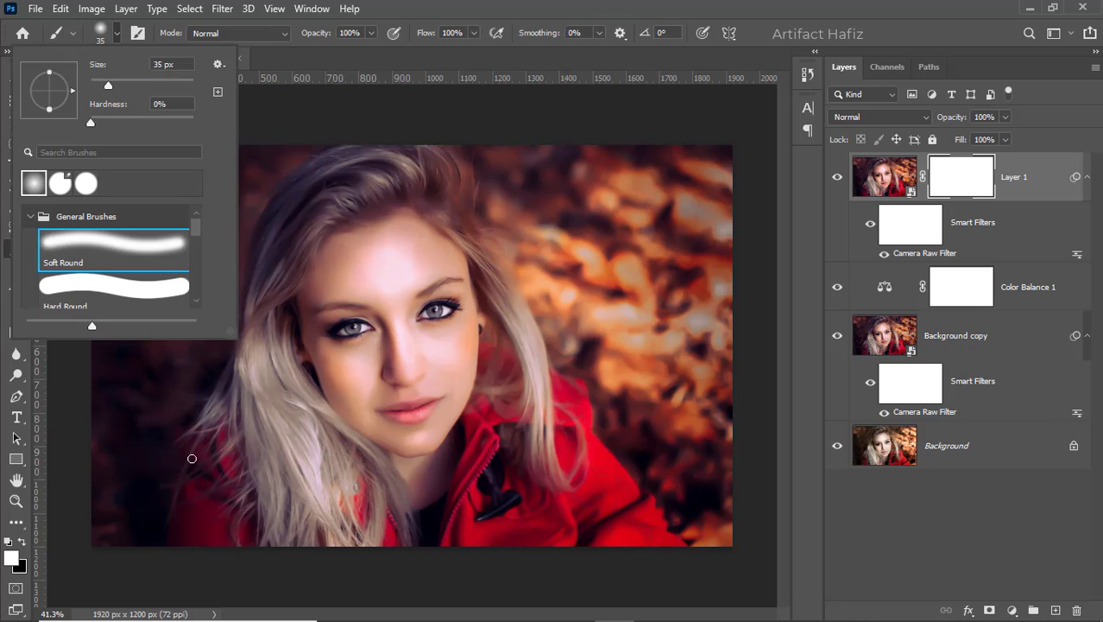
click(370, 33)
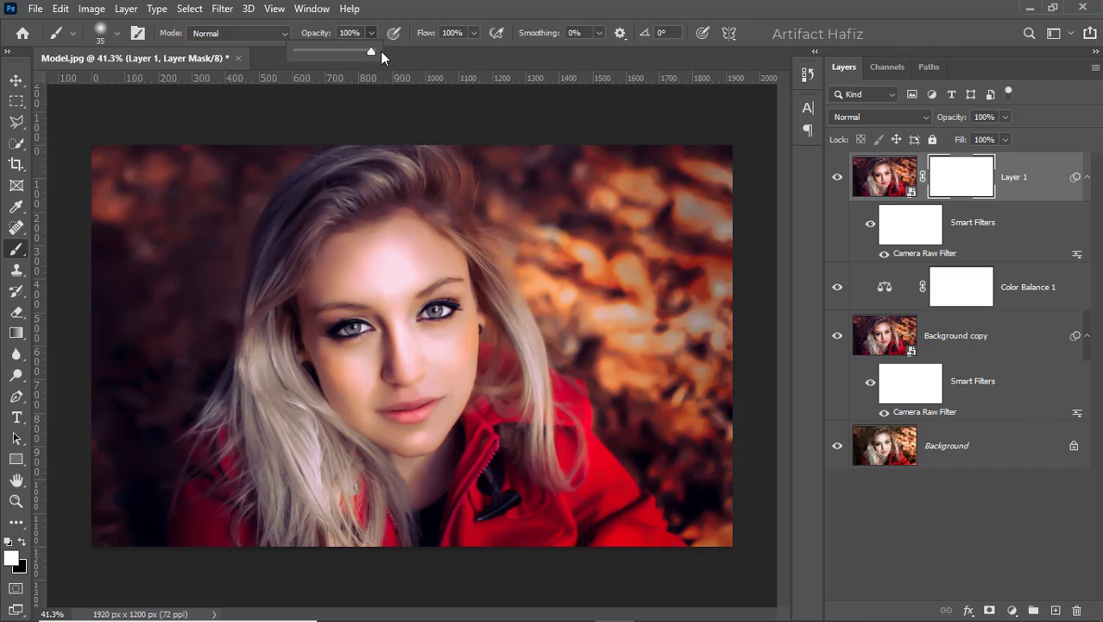
click(418, 6)
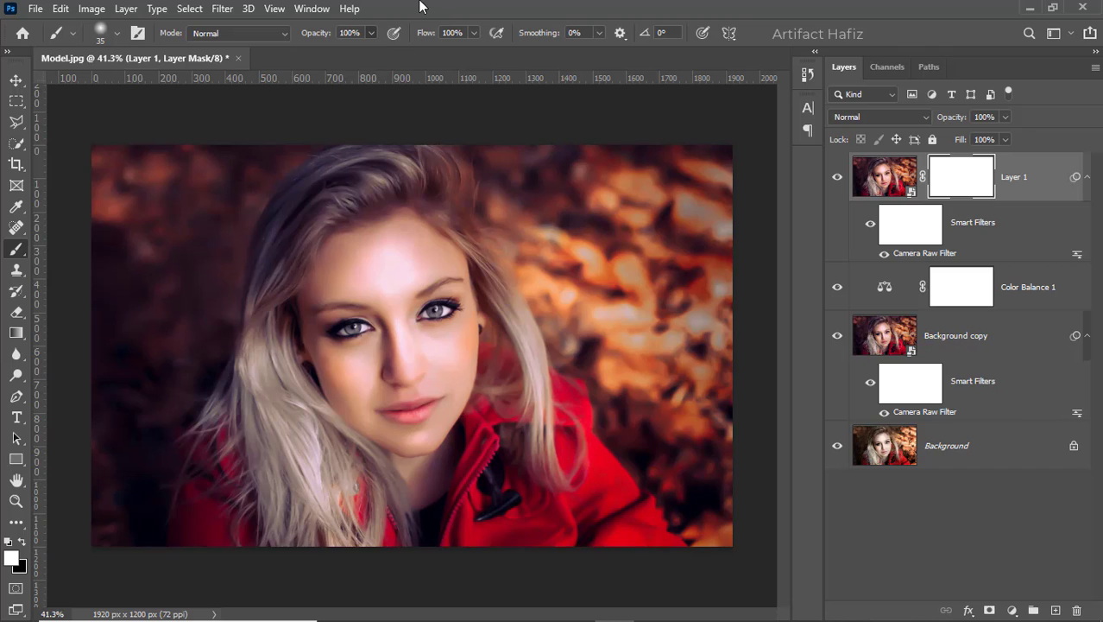
click(21, 542)
Paint black on Layer 1's mask over the eyes with a suitably sized brush to bring back their sharp detail.
key(bracketright)
key(bracketright)
key(bracketright)
key(bracketright)
key(bracketright)
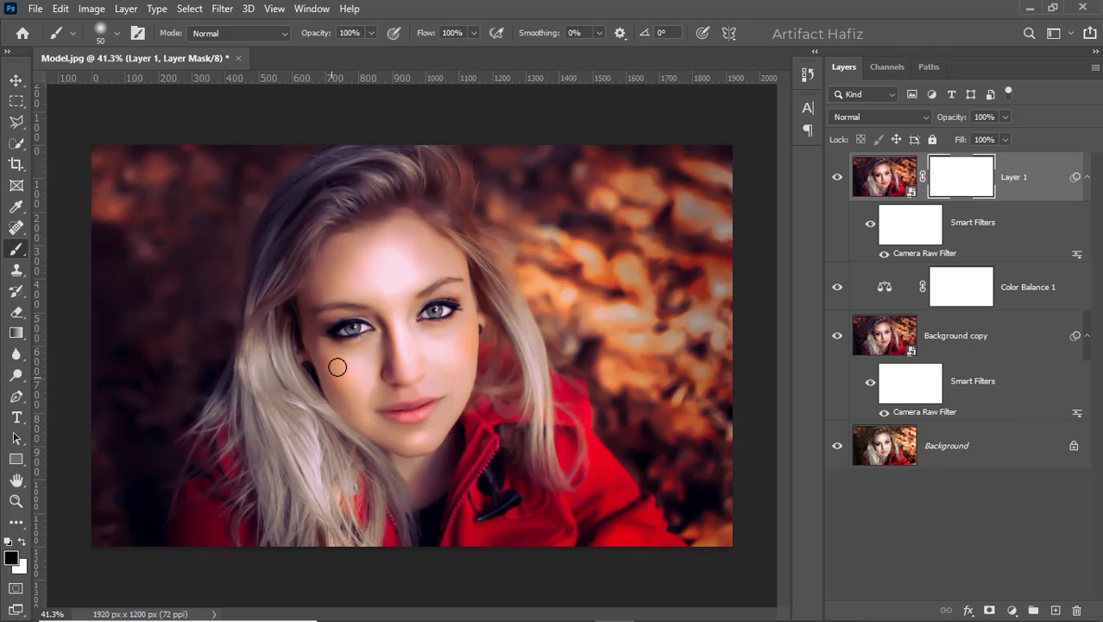
scroll(356, 346, up, 3)
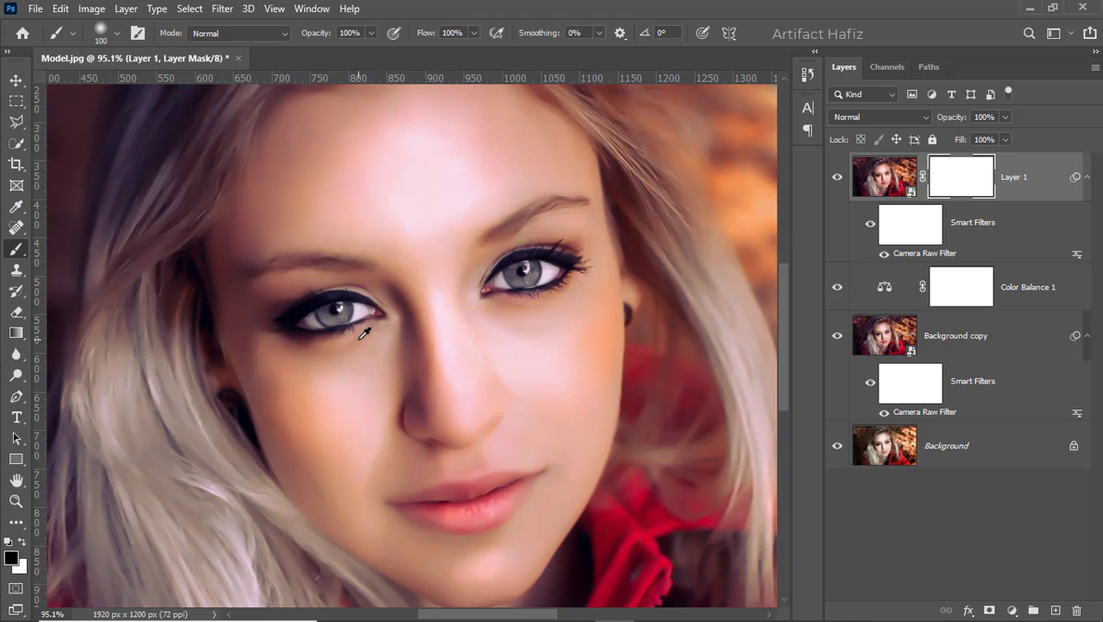
key(bracketleft)
key(bracketleft)
key(bracketleft)
mouse_move(336, 316)
mouse_down()
mouse_move(294, 325)
mouse_move(339, 308)
mouse_move(373, 311)
mouse_move(317, 318)
mouse_up()
Mask the smoothing off both eyebrows by painting over them in black with a smaller brush.
key(bracketleft)
key(bracketleft)
key(bracketleft)
drag(362, 264, 365, 268)
mouse_move(491, 245)
mouse_down()
mouse_move(576, 201)
mouse_move(588, 231)
mouse_move(501, 308)
mouse_move(484, 291)
mouse_move(524, 256)
mouse_move(569, 264)
mouse_move(494, 285)
mouse_move(575, 264)
mouse_move(504, 297)
mouse_move(478, 289)
mouse_move(581, 256)
mouse_move(540, 252)
mouse_up()
Paint black on the layer mask over the lips and the nose to restore their detail.
key(bracketleft)
mouse_move(527, 475)
mouse_down()
mouse_move(503, 501)
mouse_move(423, 511)
mouse_move(510, 494)
mouse_up()
mouse_move(410, 377)
mouse_down()
mouse_move(407, 317)
mouse_move(409, 441)
mouse_move(410, 428)
mouse_move(438, 443)
mouse_move(497, 423)
mouse_up()
scroll(515, 404, down, 3)
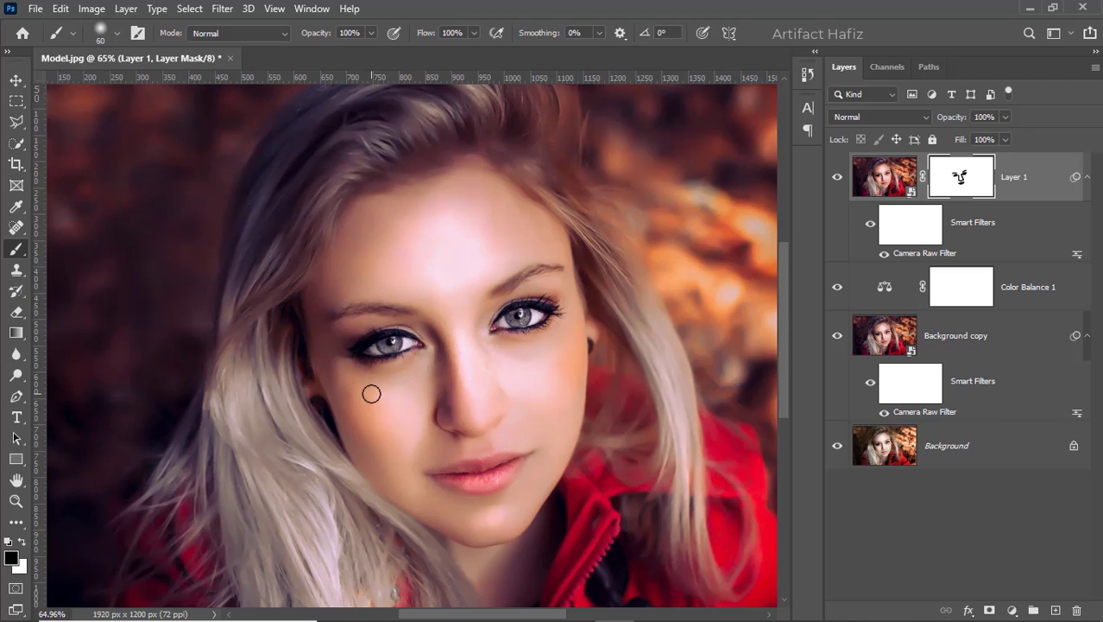
Enlarge the brush to 80 px and mask the smoothing off along the outline of the face.
key(bracketright)
key(bracketright)
key(bracketright)
key(bracketright)
drag(403, 445, 402, 338)
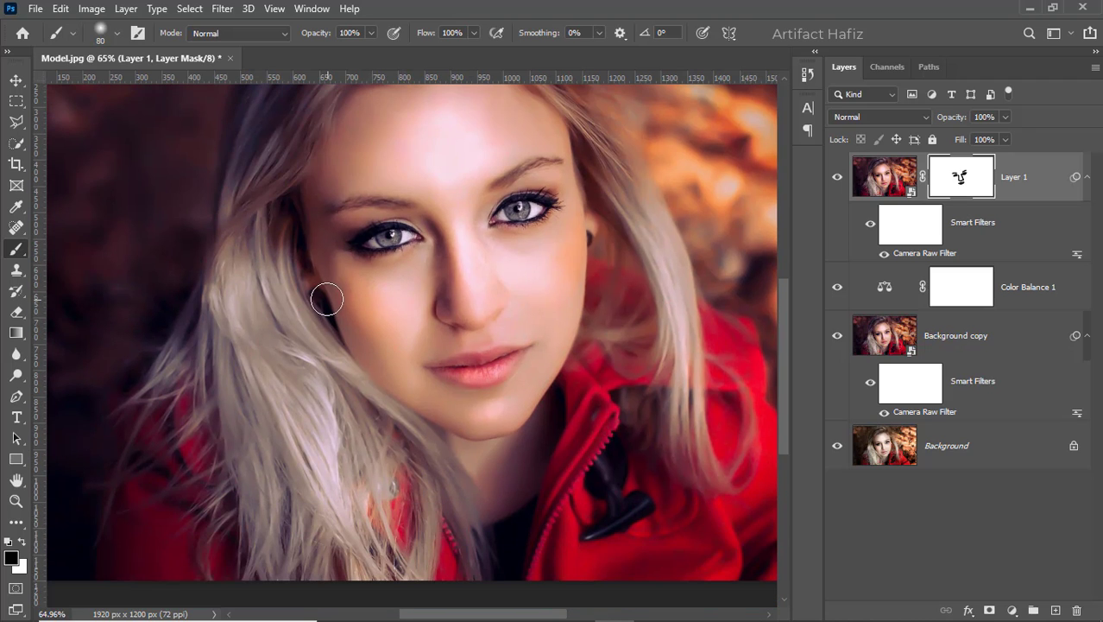
mouse_move(408, 413)
mouse_down()
mouse_move(468, 433)
mouse_move(523, 432)
mouse_move(586, 325)
mouse_move(596, 266)
mouse_move(584, 183)
mouse_move(576, 190)
mouse_up()
scroll(570, 301, down, 3)
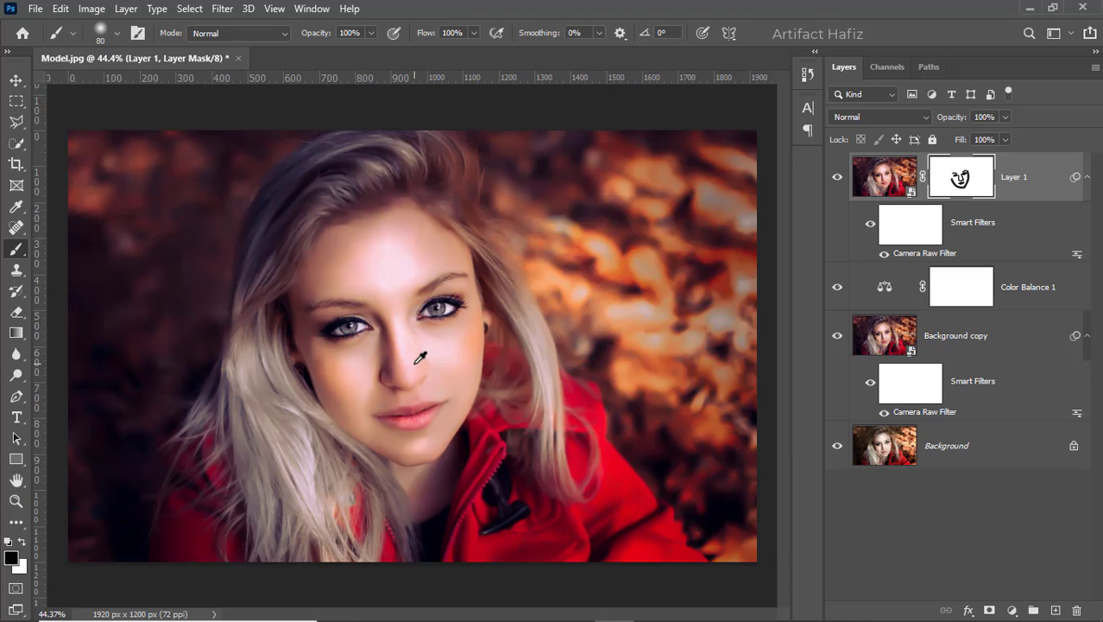
Paint black on the mask over the hair at the crown of the head with a larger brush.
key(])
key(])
key(])
key(])
key(])
mouse_move(287, 232)
mouse_down()
mouse_move(331, 199)
mouse_move(398, 184)
mouse_move(355, 187)
mouse_move(314, 209)
mouse_move(306, 228)
mouse_move(322, 190)
mouse_move(421, 159)
mouse_move(328, 155)
mouse_move(443, 178)
mouse_move(488, 227)
mouse_up()
Reduce the brush to 150 px and mask the smoothing off the long hair on both sides of the face.
key(bracketleft)
key(bracketleft)
drag(506, 279, 551, 464)
mouse_move(235, 396)
mouse_down()
mouse_move(295, 572)
mouse_move(298, 482)
mouse_move(278, 414)
mouse_move(340, 500)
mouse_move(376, 499)
mouse_move(332, 557)
mouse_move(252, 516)
mouse_move(235, 400)
mouse_move(217, 473)
mouse_move(282, 481)
mouse_move(304, 514)
mouse_up()
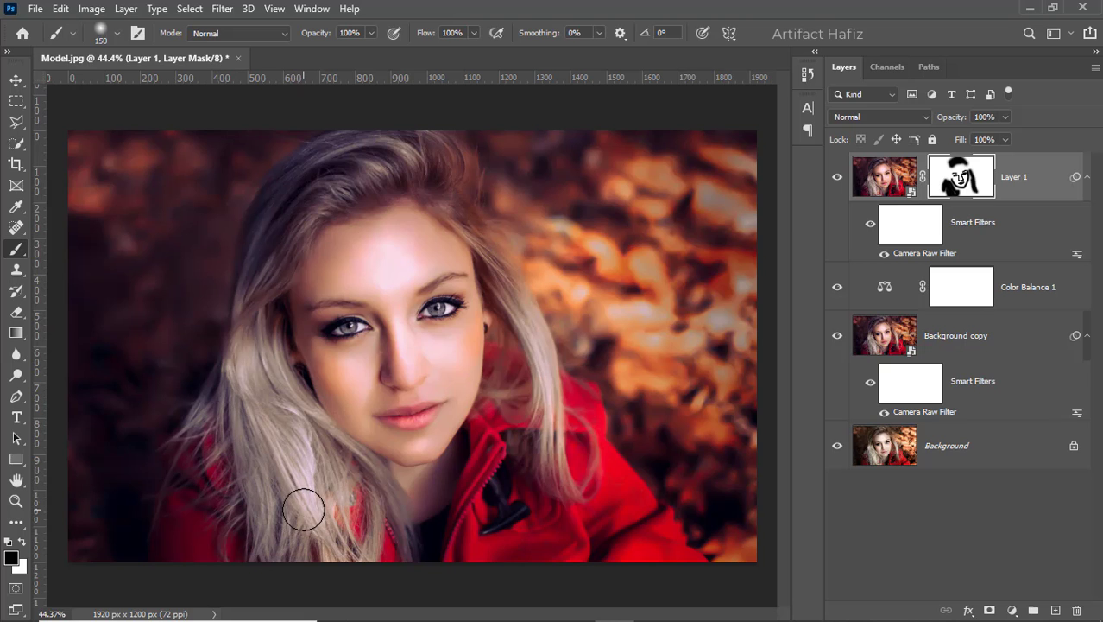
Stamp all visible layers into a new layer above Layer 1 and convert it for smart filters.
scroll(299, 440, down, 2)
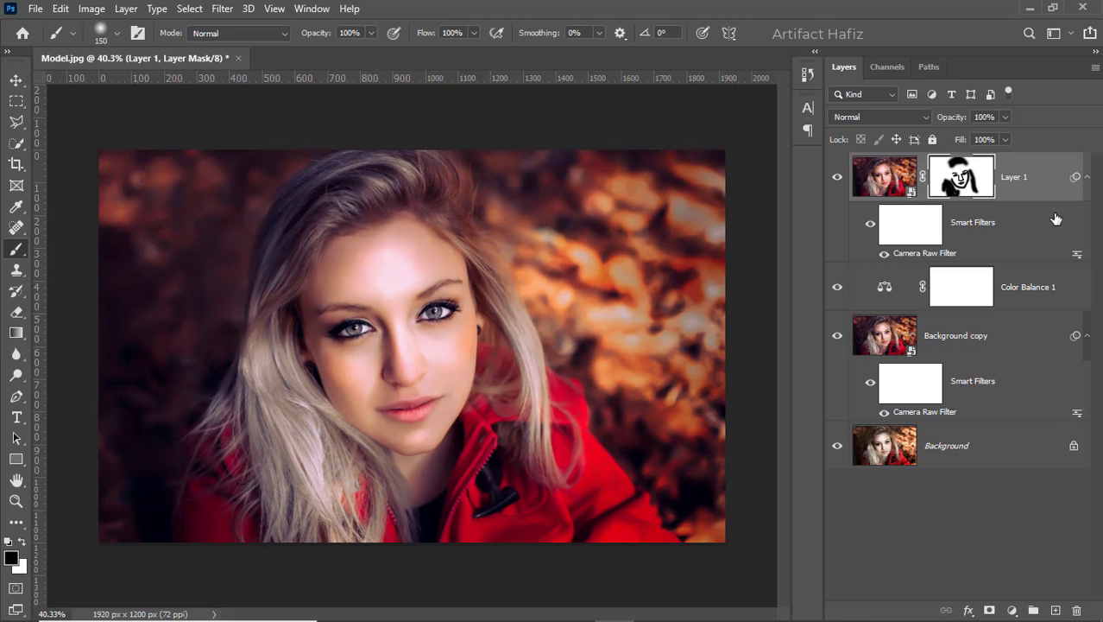
click(1031, 180)
key(ctrl+alt+shift+e)
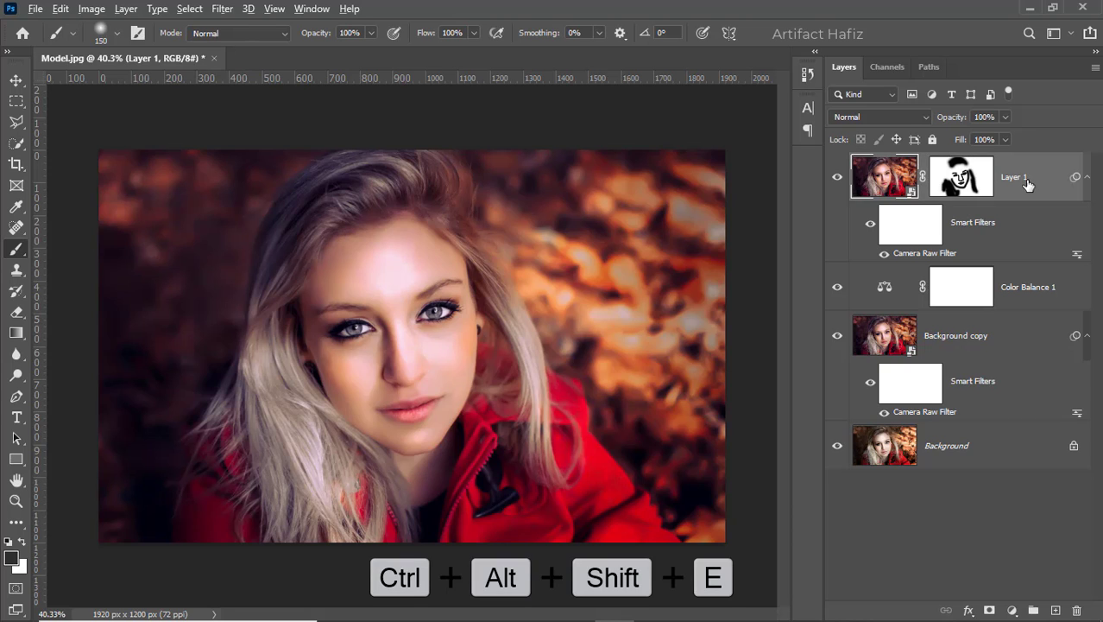
click(222, 9)
click(231, 49)
Open the Color Efex Pro 4 filter from the Nik Collection on Layer 2, accepting the smart filter notice.
click(220, 8)
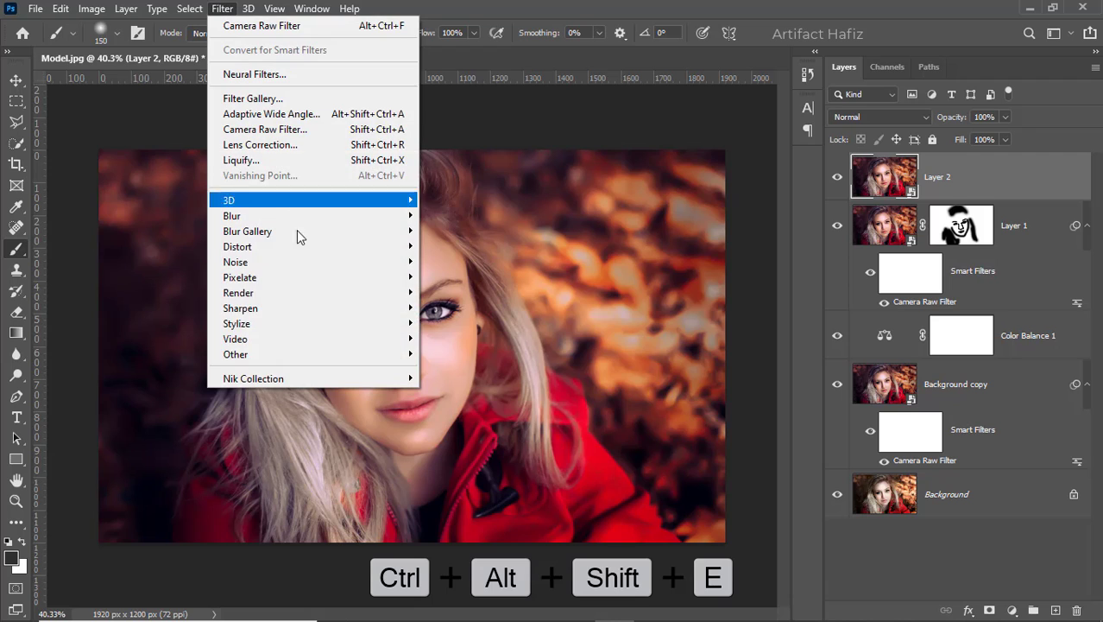
mouse_move(333, 377)
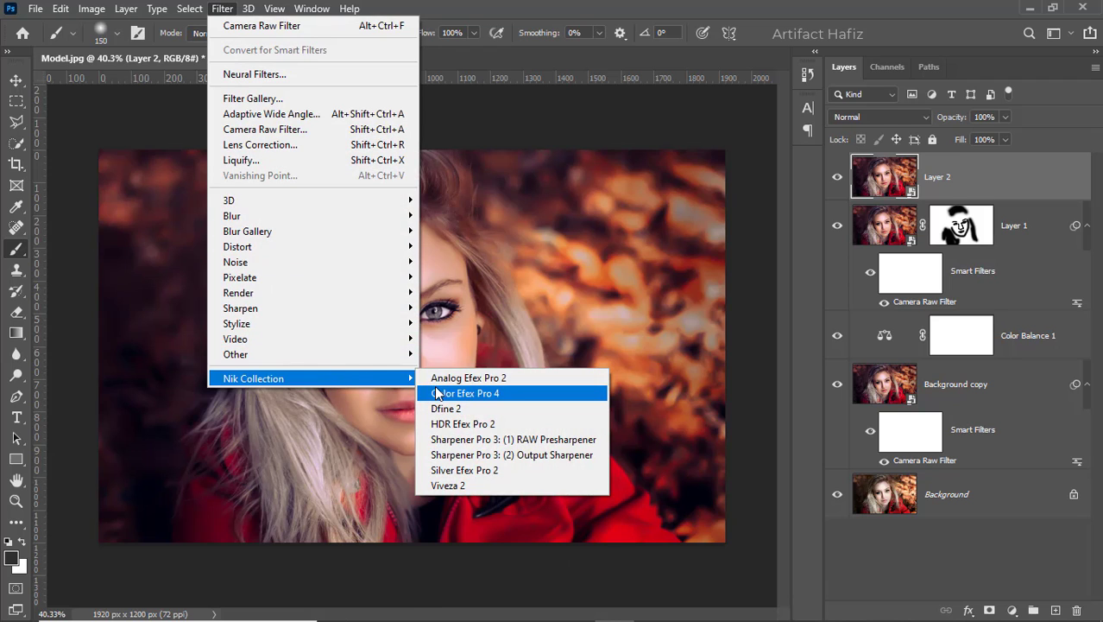
click(457, 393)
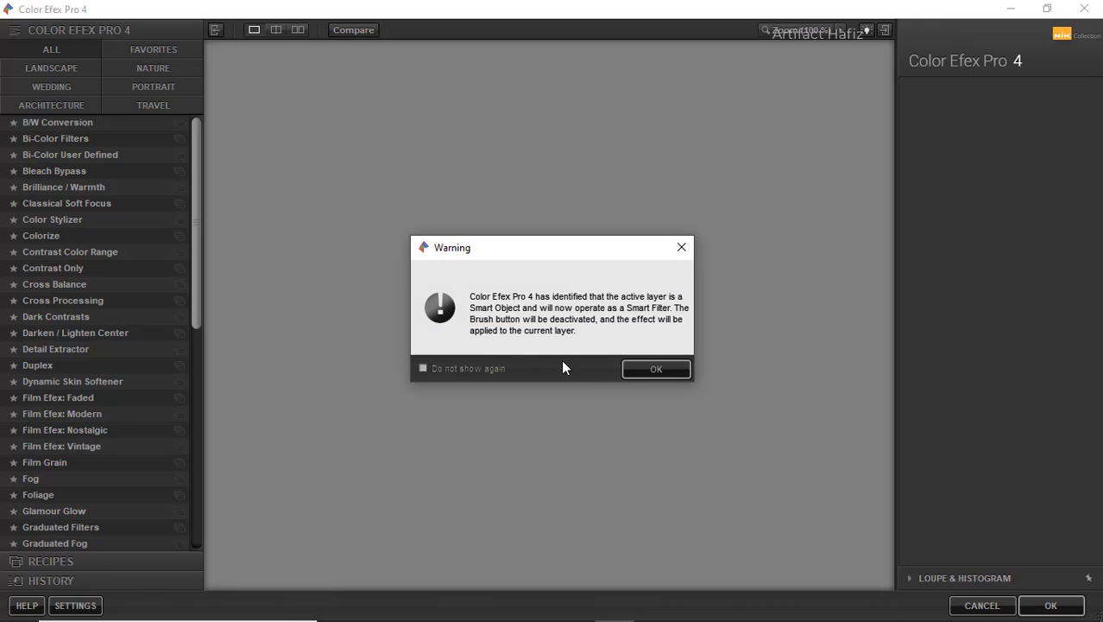
click(665, 371)
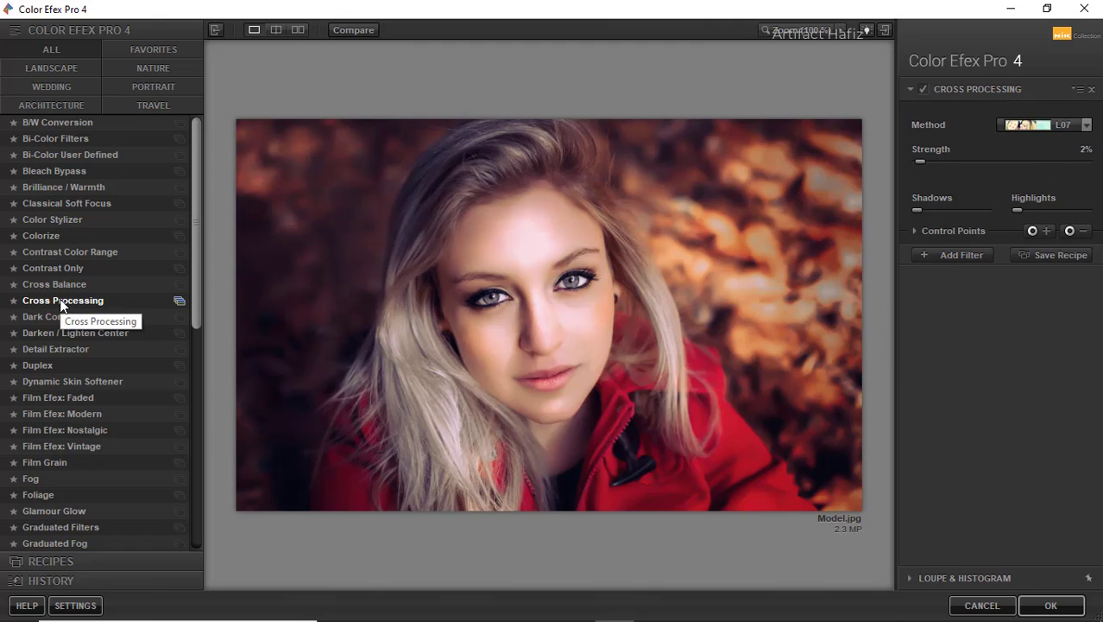
Apply Cross Processing with the T01 method at a low strength to the stamped layer.
click(62, 303)
click(1015, 126)
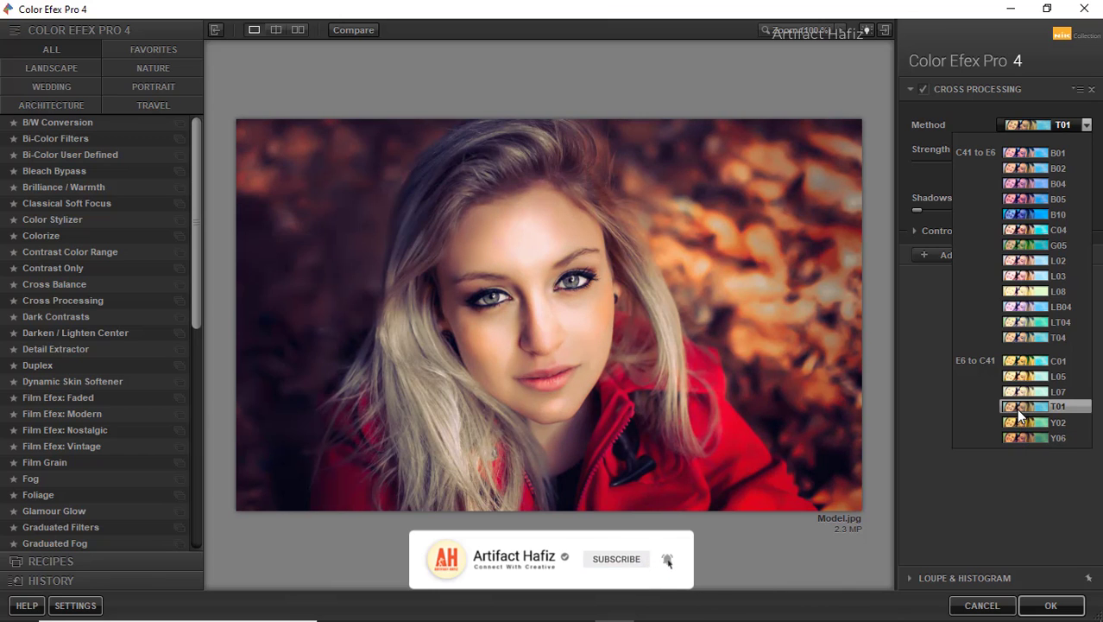
click(1016, 409)
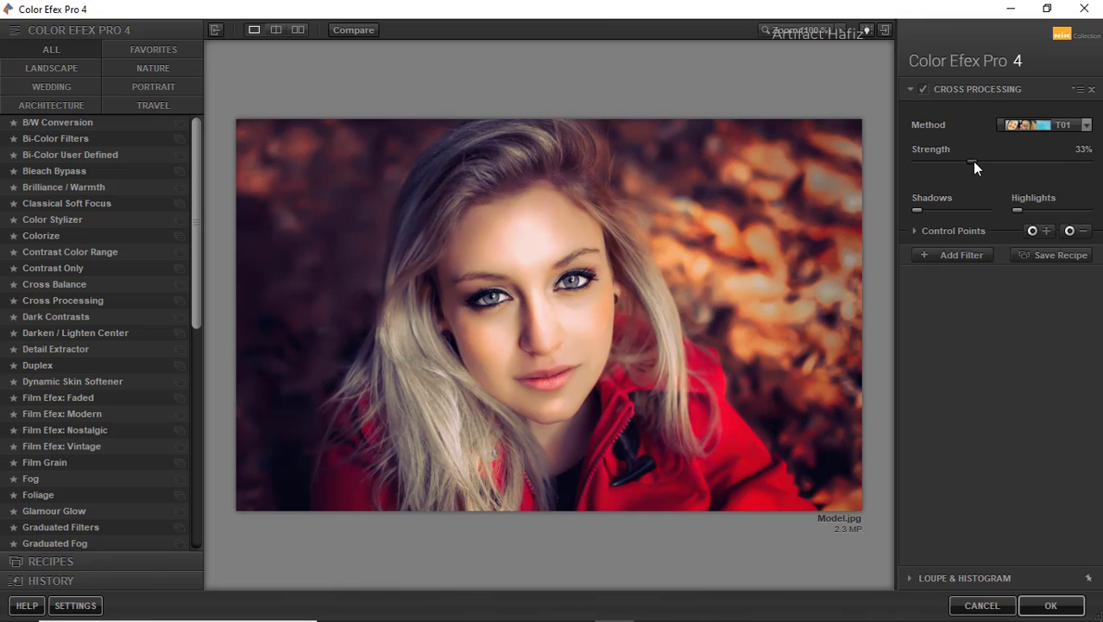
drag(972, 161, 926, 163)
click(1045, 605)
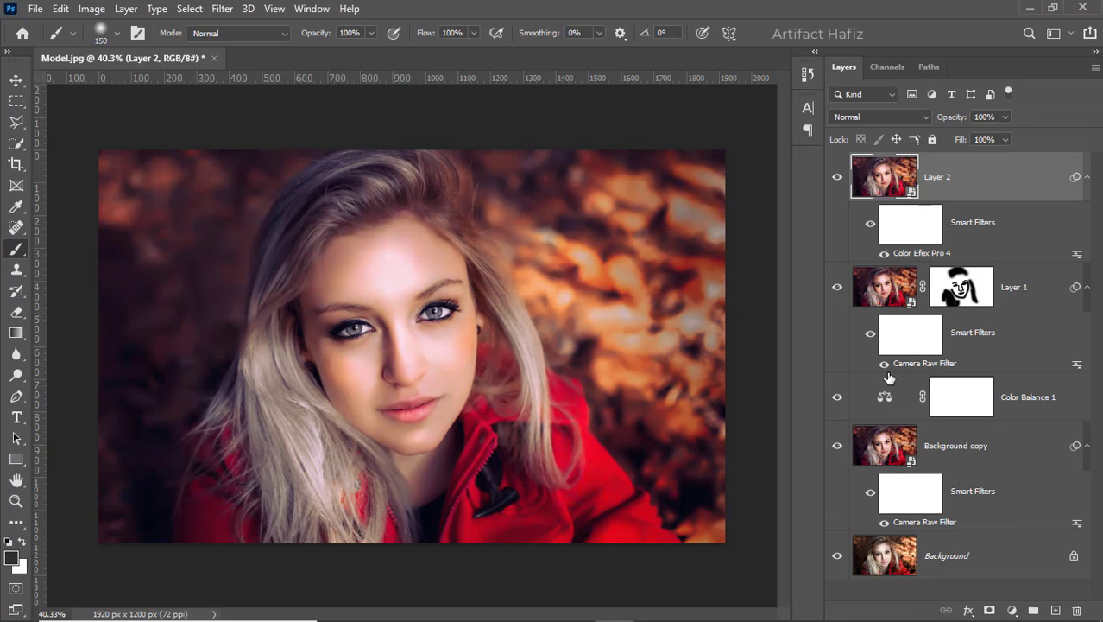
Compare the graded portrait with the original by toggling the visibility of all layers except Background.
key(alt)
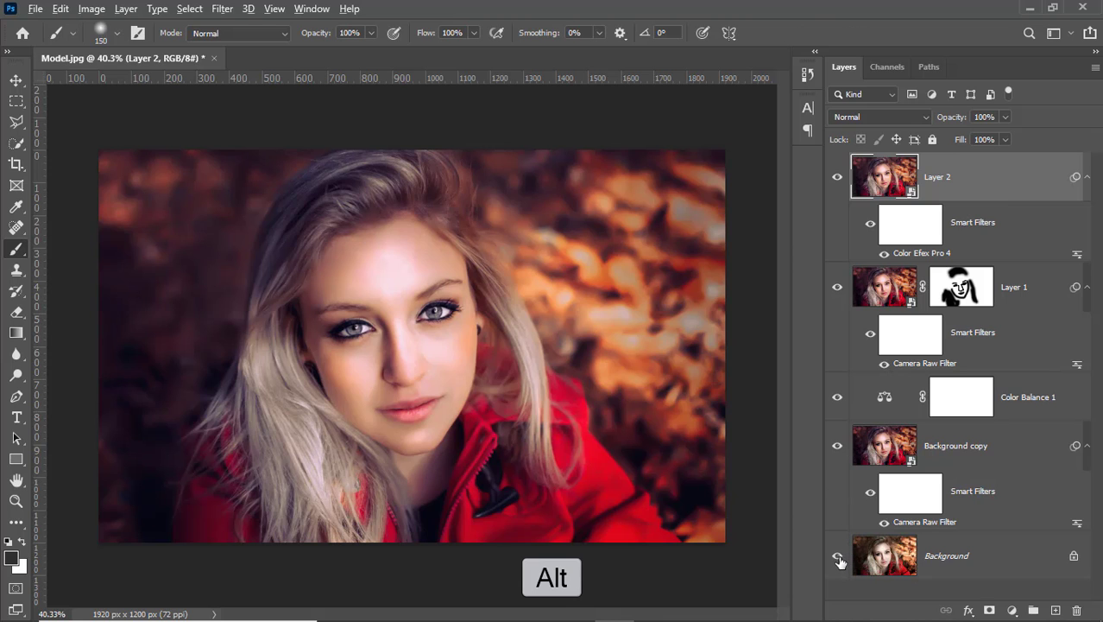
alt+click(837, 559)
alt+click(837, 558)
alt+click(837, 558)
alt+click(837, 559)
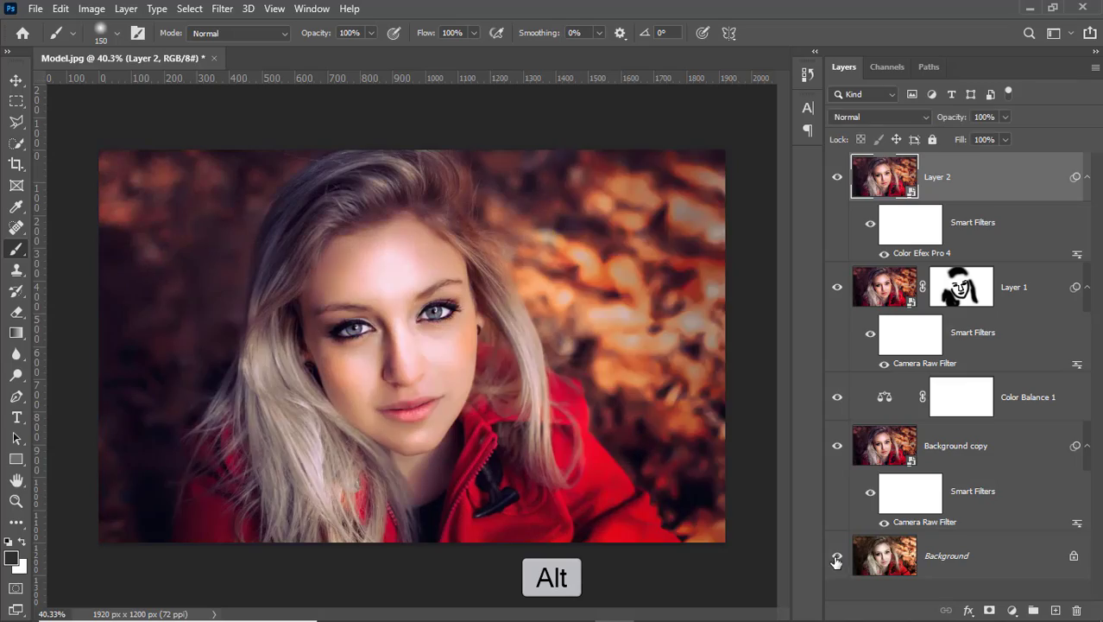